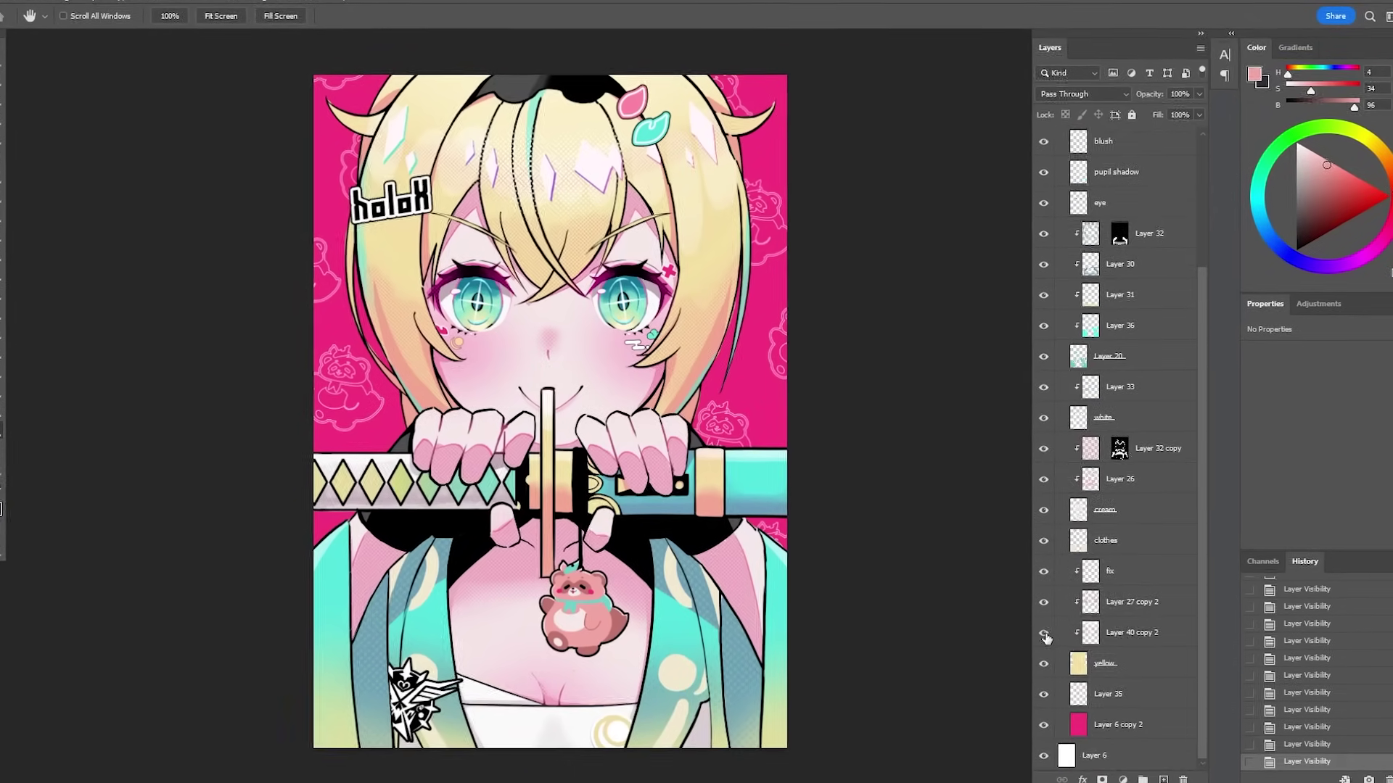
# Step: Show the hand layer again, then hide the sword and hand layers to reveal the collar
pyautogui.scroll(10, 1048, 435)
pyautogui.click(1048, 312)
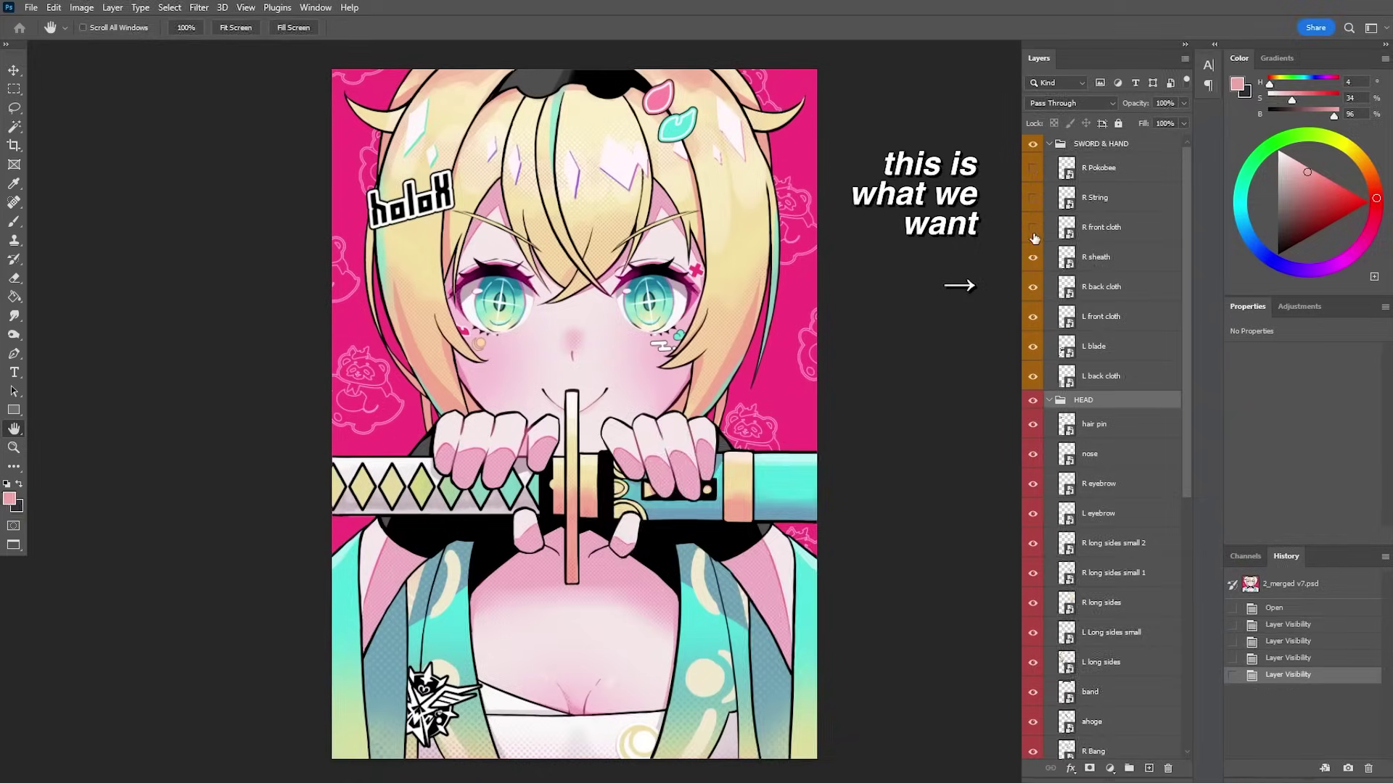
pyautogui.moveTo(1034, 166); pyautogui.dragTo(1034, 480)
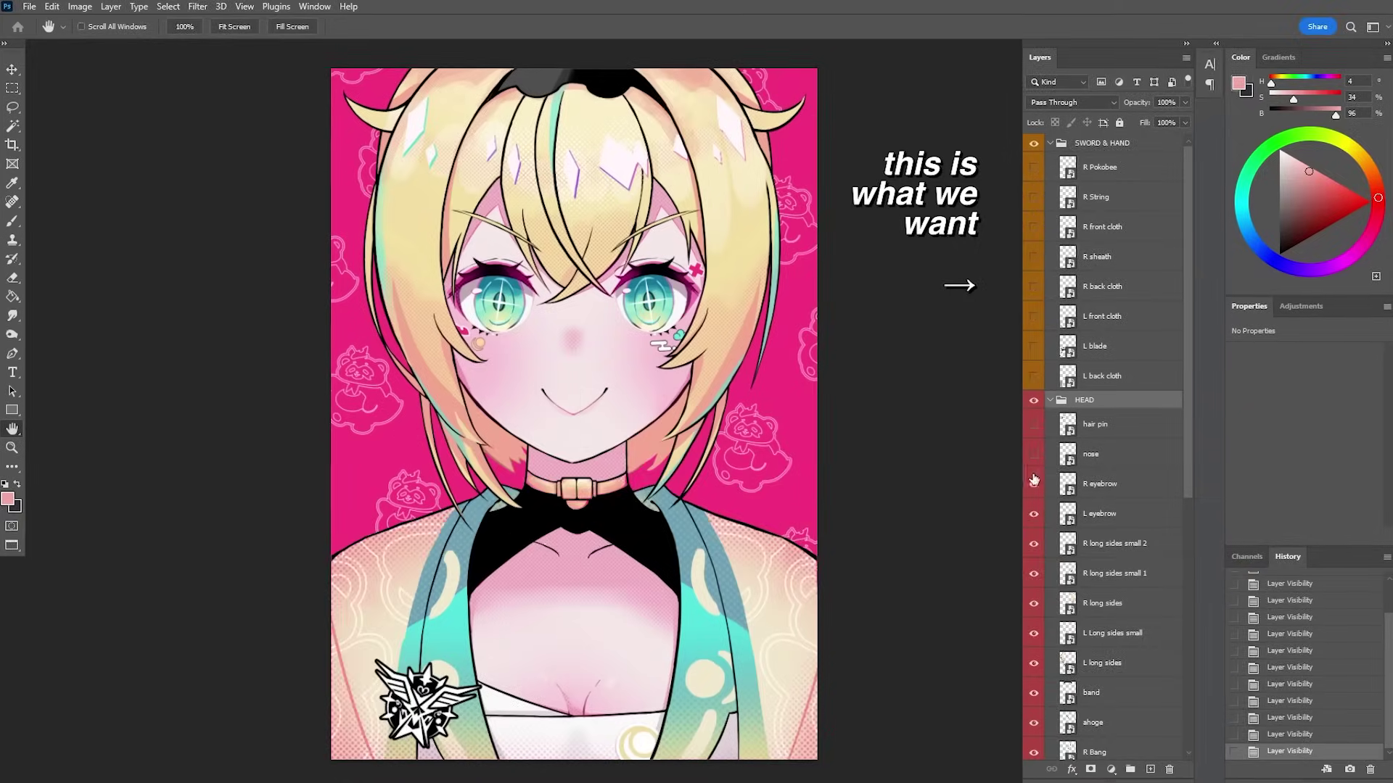
pyautogui.moveTo(1035, 718); pyautogui.dragTo(1036, 430)
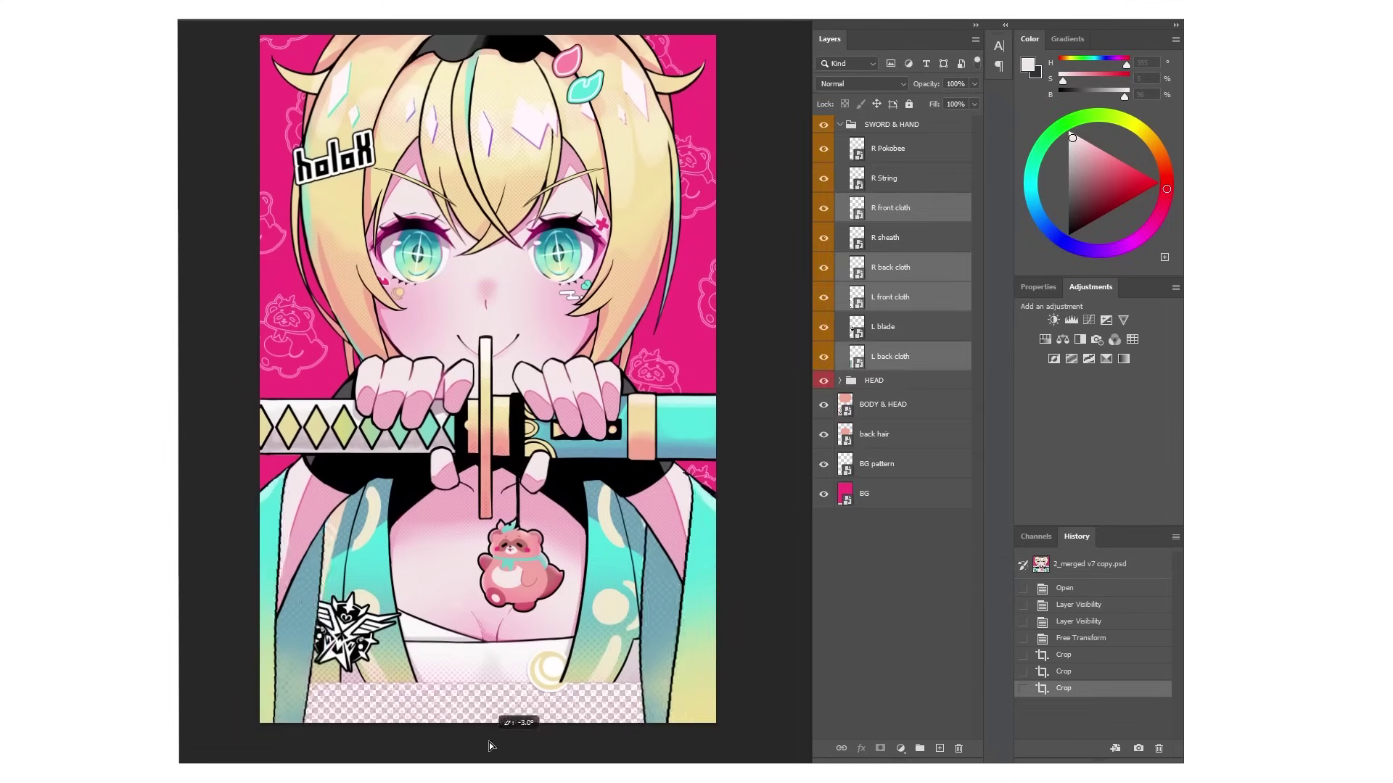
# Step: Rotate the cloth layers and warp the right shoulder and left arm lines into new curves
pyautogui.moveTo(491, 740); pyautogui.dragTo(433, 734)
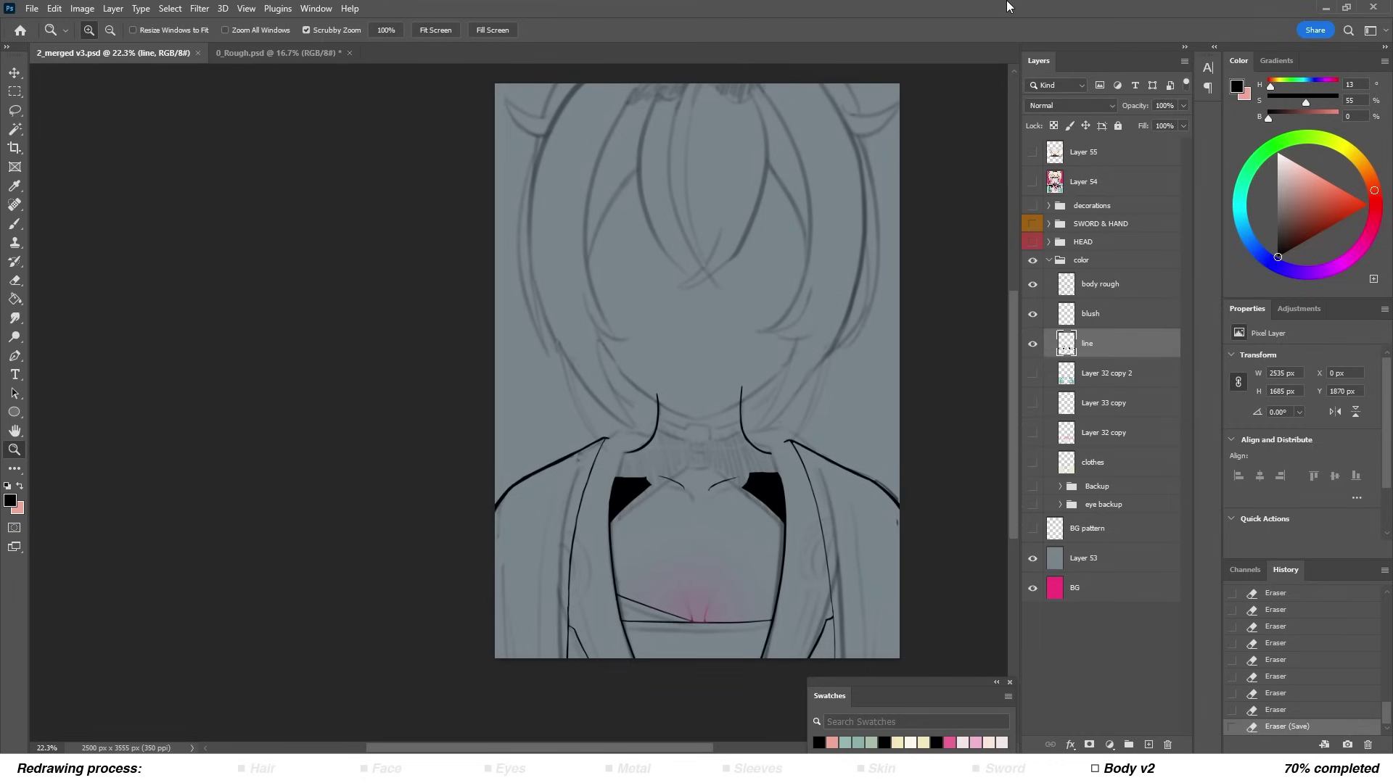
pyautogui.click(1032, 181)
pyautogui.click(1032, 182)
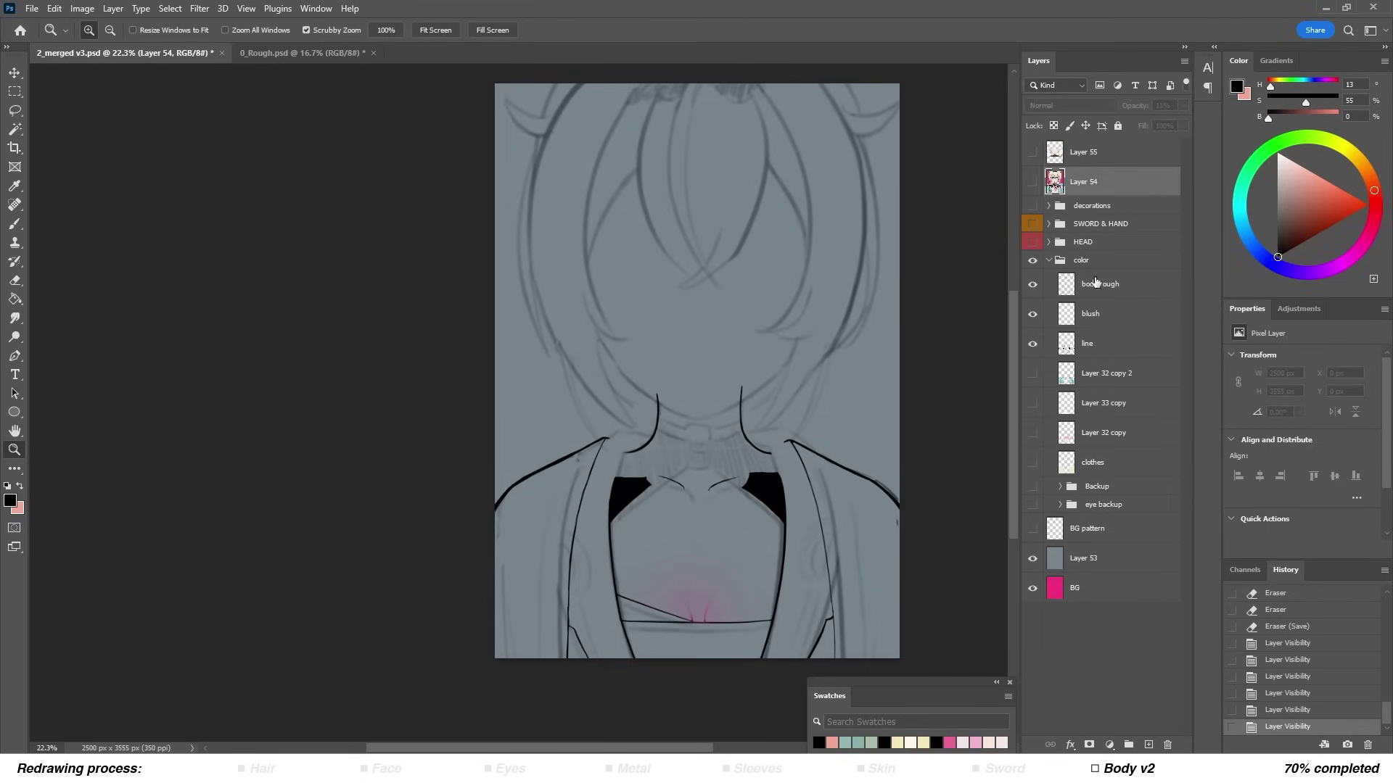
pyautogui.moveTo(776, 417); pyautogui.dragTo(834, 627)
pyautogui.scroll(-3, 566, 379)
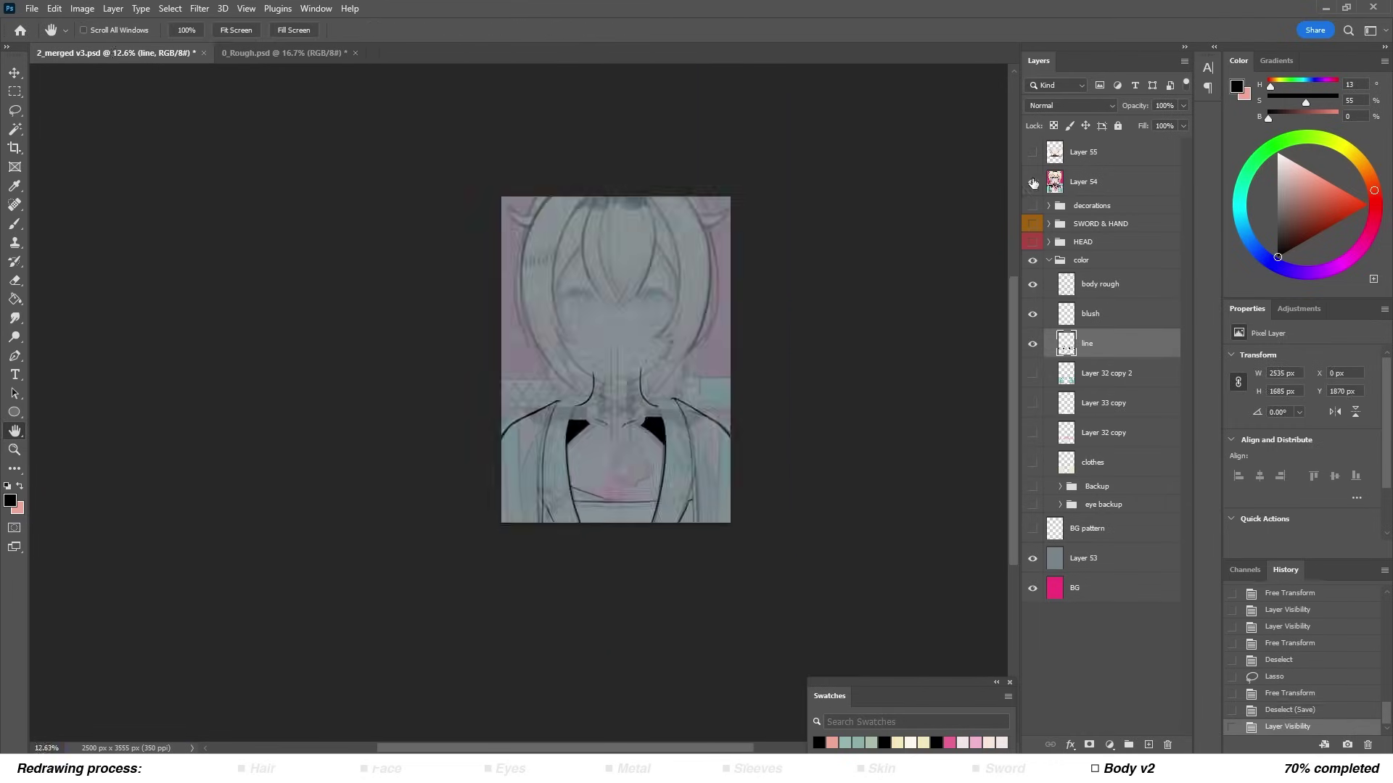
pyautogui.click(1099, 284)
pyautogui.moveTo(453, 421); pyautogui.dragTo(410, 638)
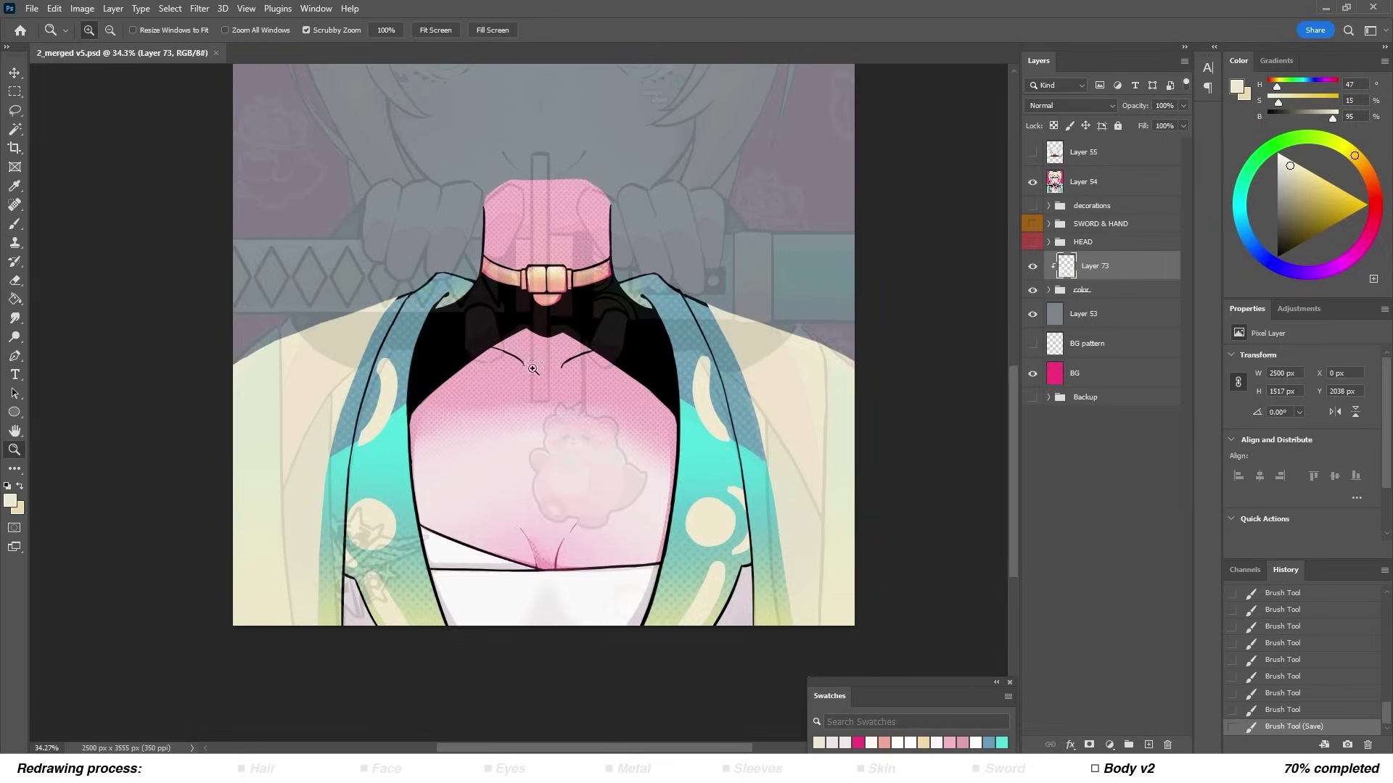
pyautogui.click(1032, 181)
pyautogui.click(1032, 181)
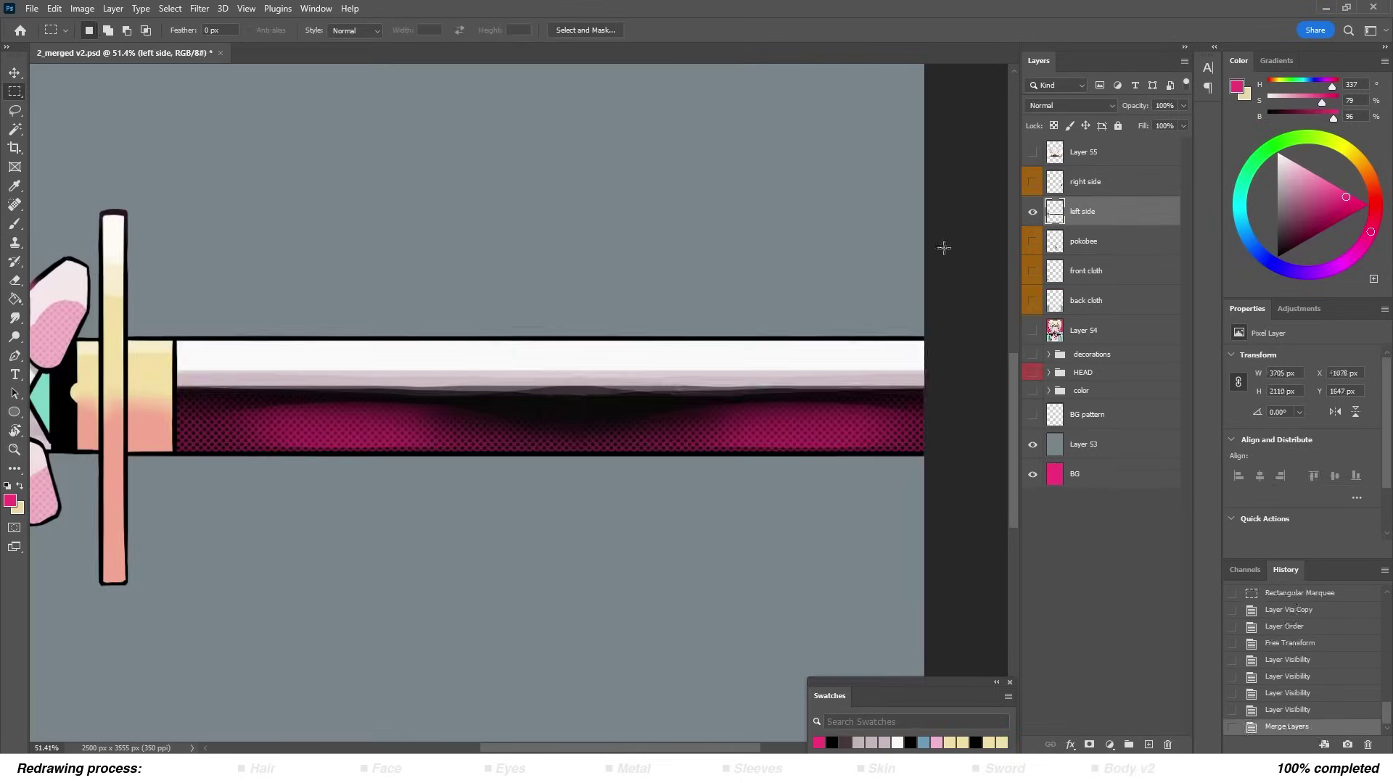
# Step: Invert the selection around the sword and paint halftone shading along the blade edge
pyautogui.click(170, 8)
pyautogui.click(211, 84)
pyautogui.moveTo(464, 341); pyautogui.dragTo(651, 425)
# Step: Turn on the BG pattern, back hair, BODY & HEAD and all remaining split layers
pyautogui.scroll(-3, 651, 424)
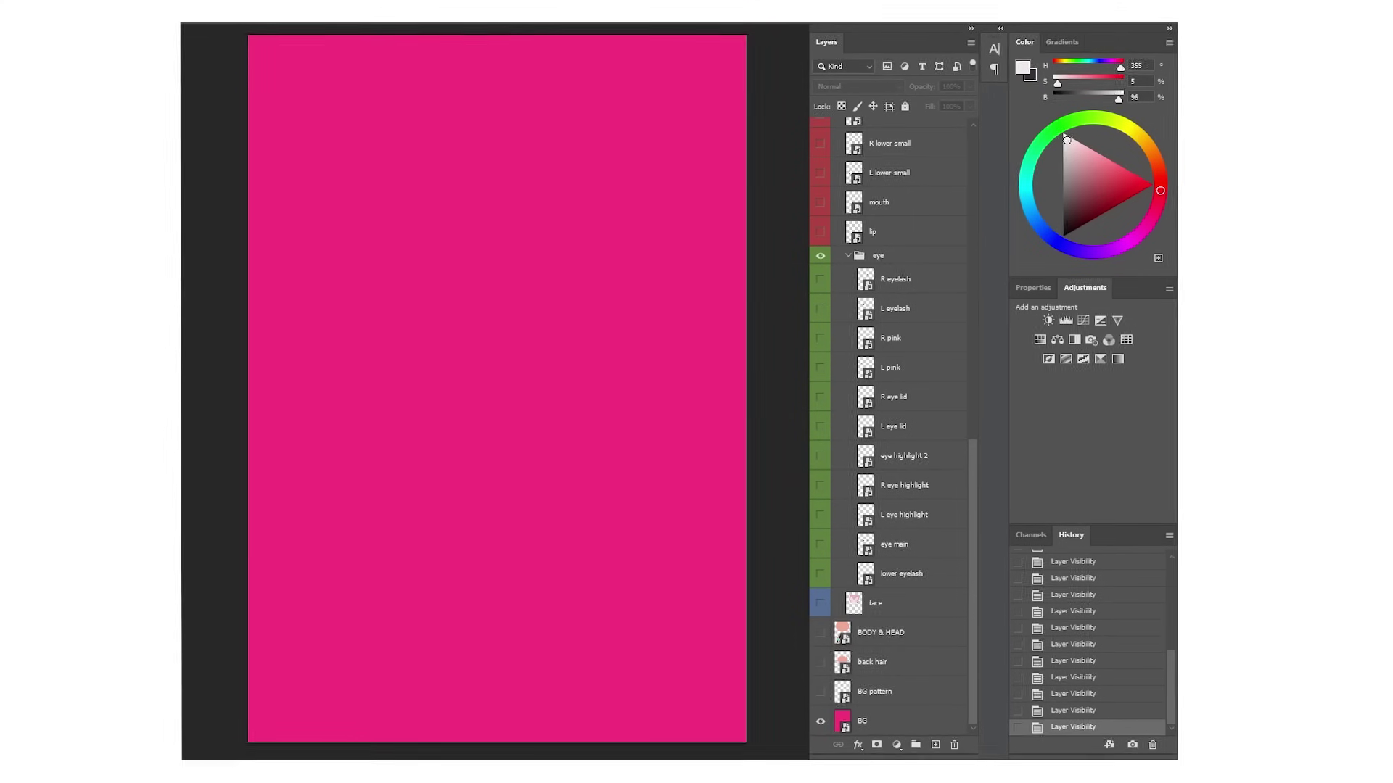
pyautogui.click(822, 692)
pyautogui.click(822, 663)
pyautogui.click(822, 633)
pyautogui.moveTo(822, 612); pyautogui.dragTo(822, 279)
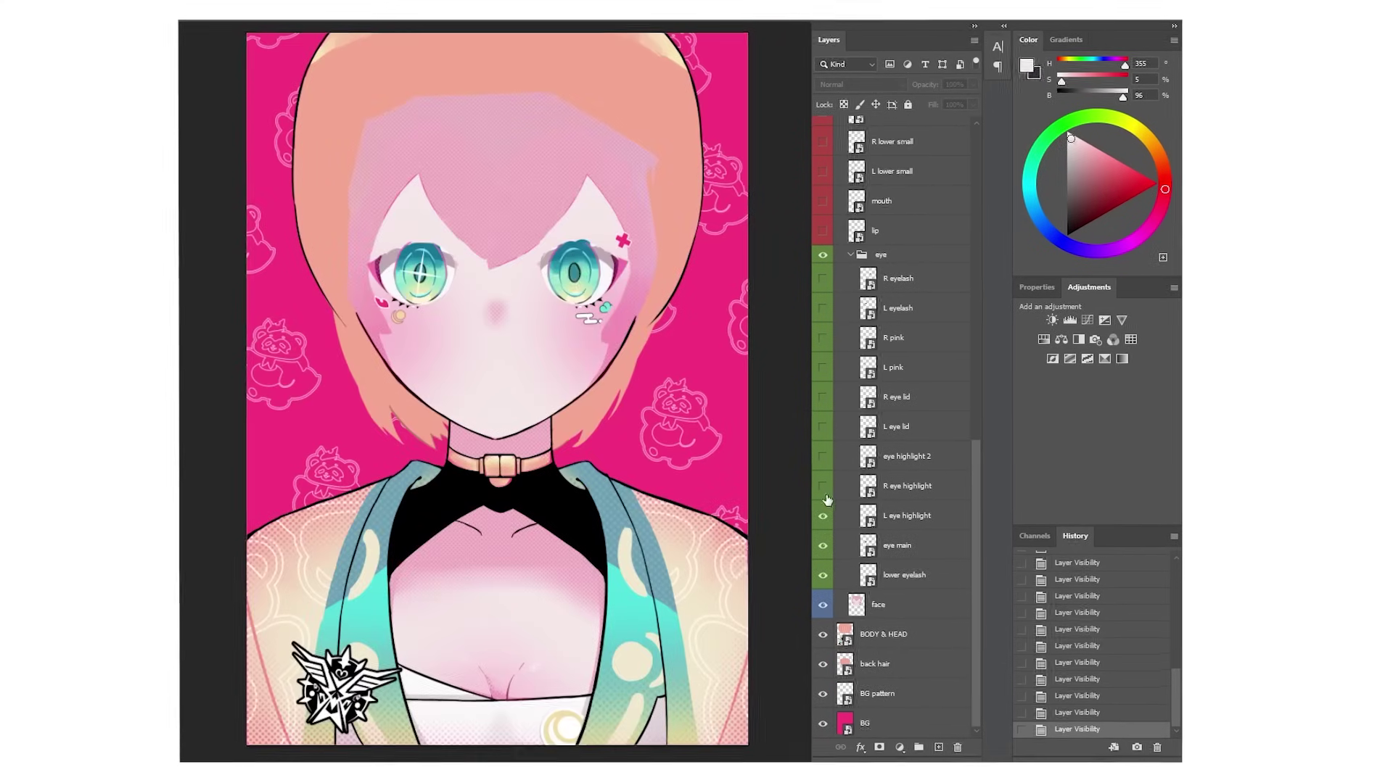
pyautogui.scroll(5, 854, 475)
pyautogui.scroll(3, 853, 475)
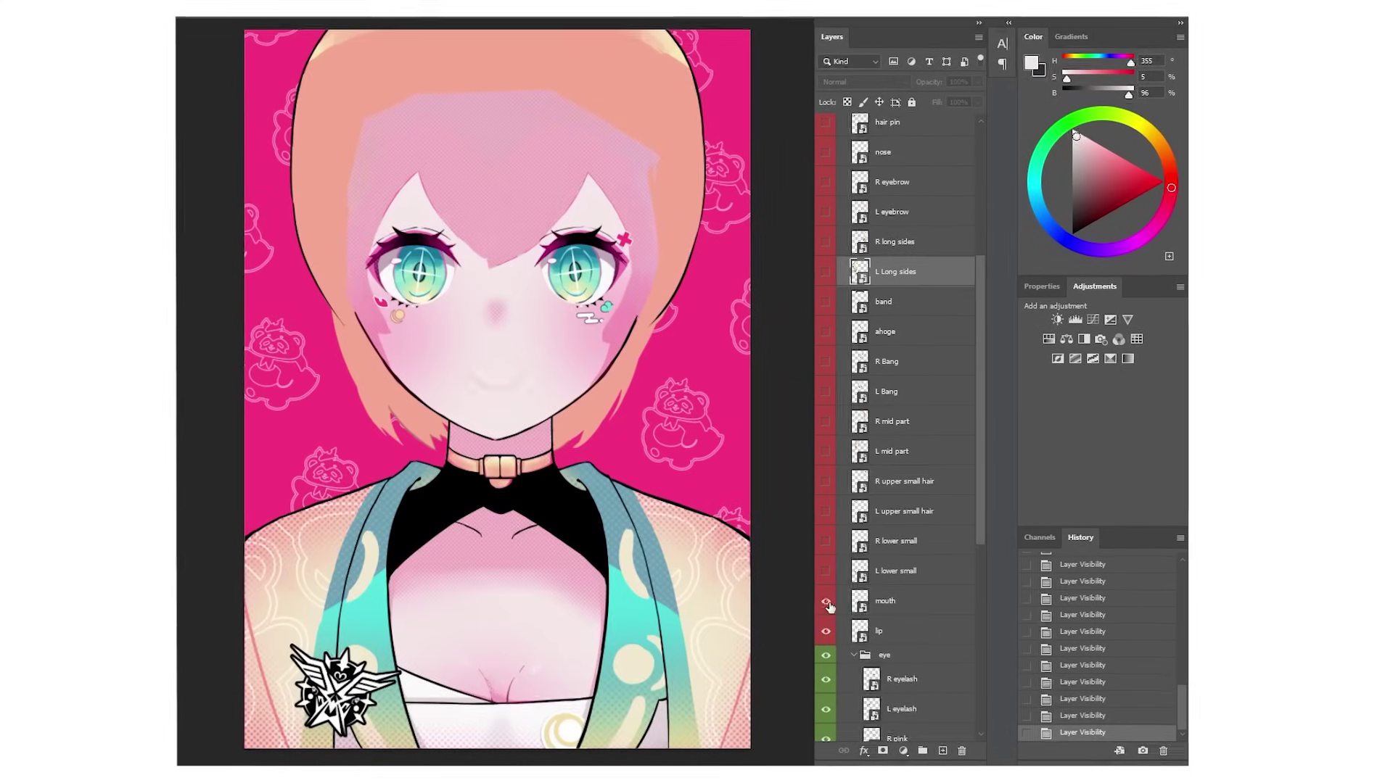
pyautogui.moveTo(824, 629); pyautogui.dragTo(824, 120)
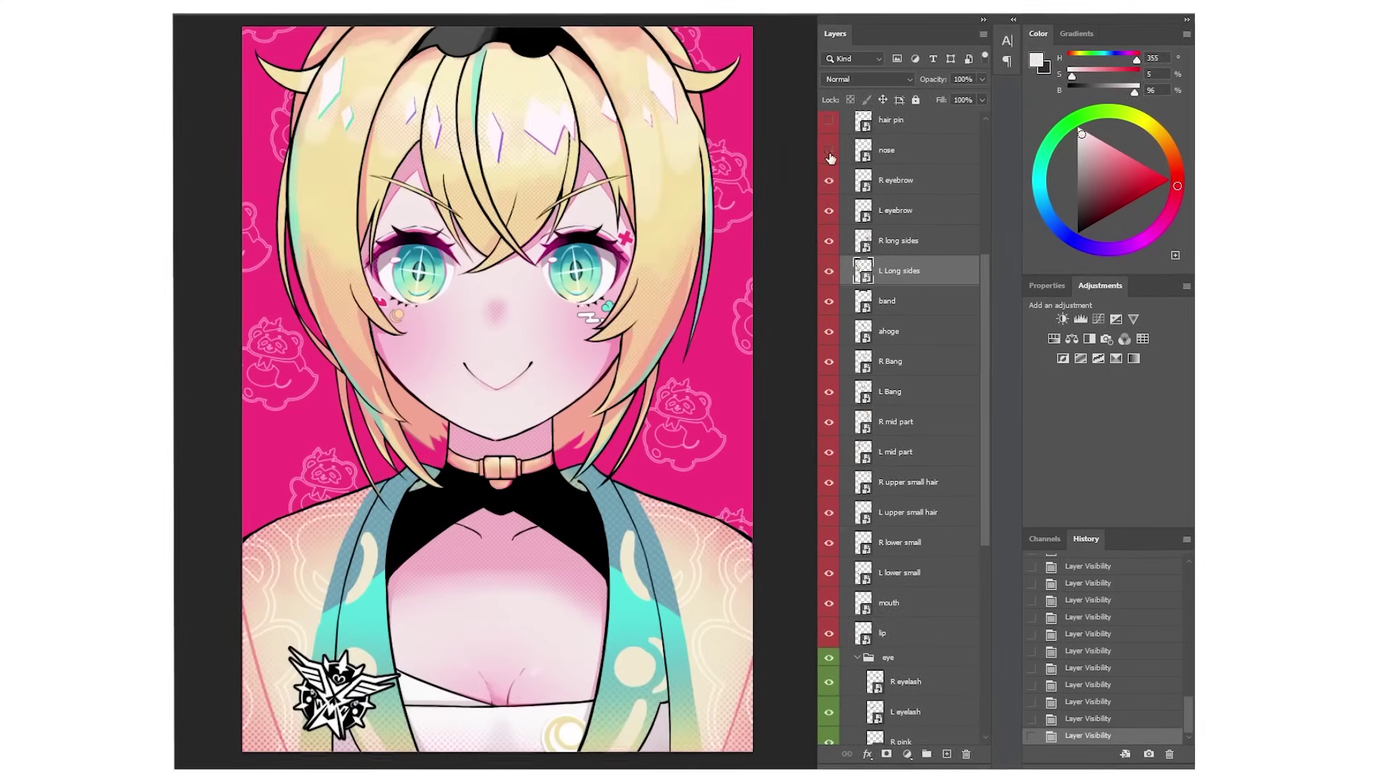
pyautogui.scroll(5, 827, 218)
pyautogui.moveTo(829, 357); pyautogui.dragTo(832, 143)
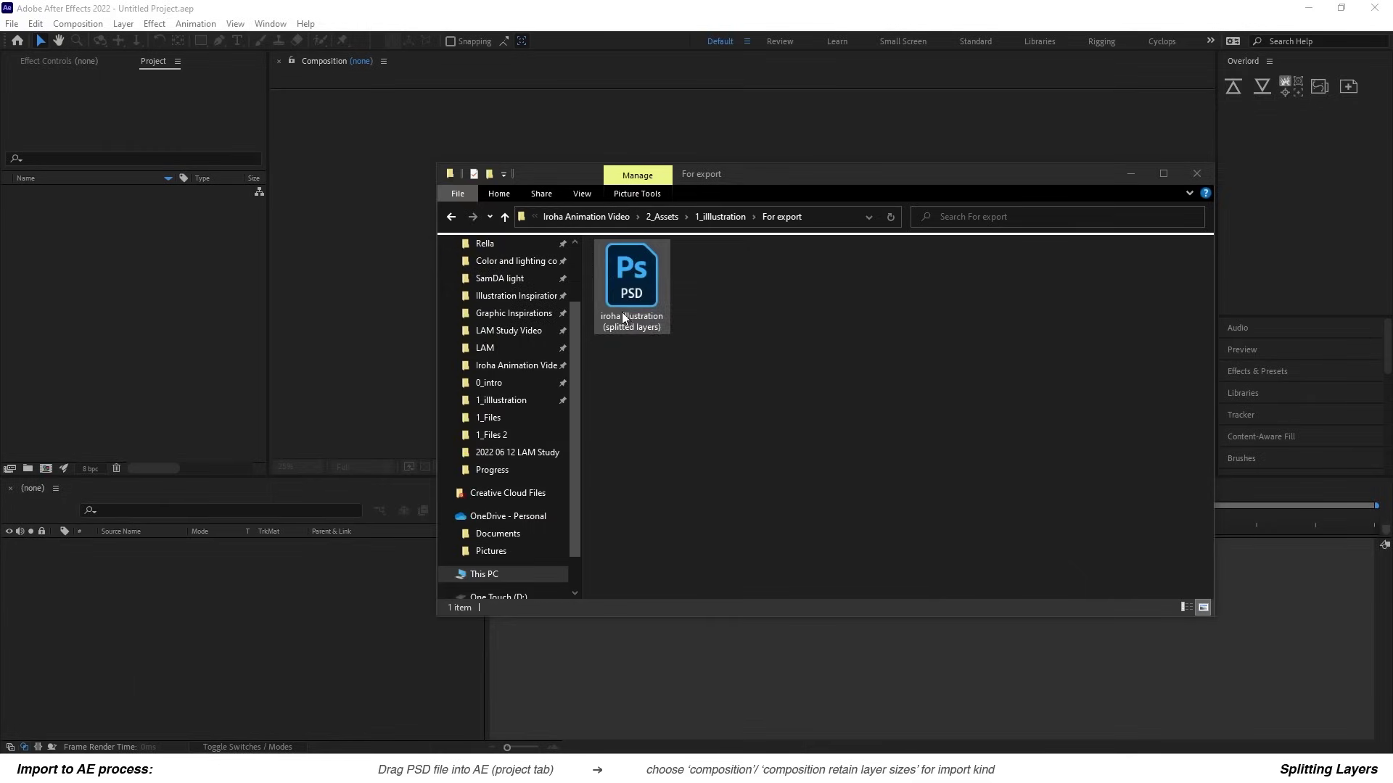
# Step: Import the PSD as Composition - Retain Layer Sizes, nest it in a new comp, and open it
pyautogui.moveTo(621, 312); pyautogui.dragTo(198, 319)
pyautogui.click(755, 315)
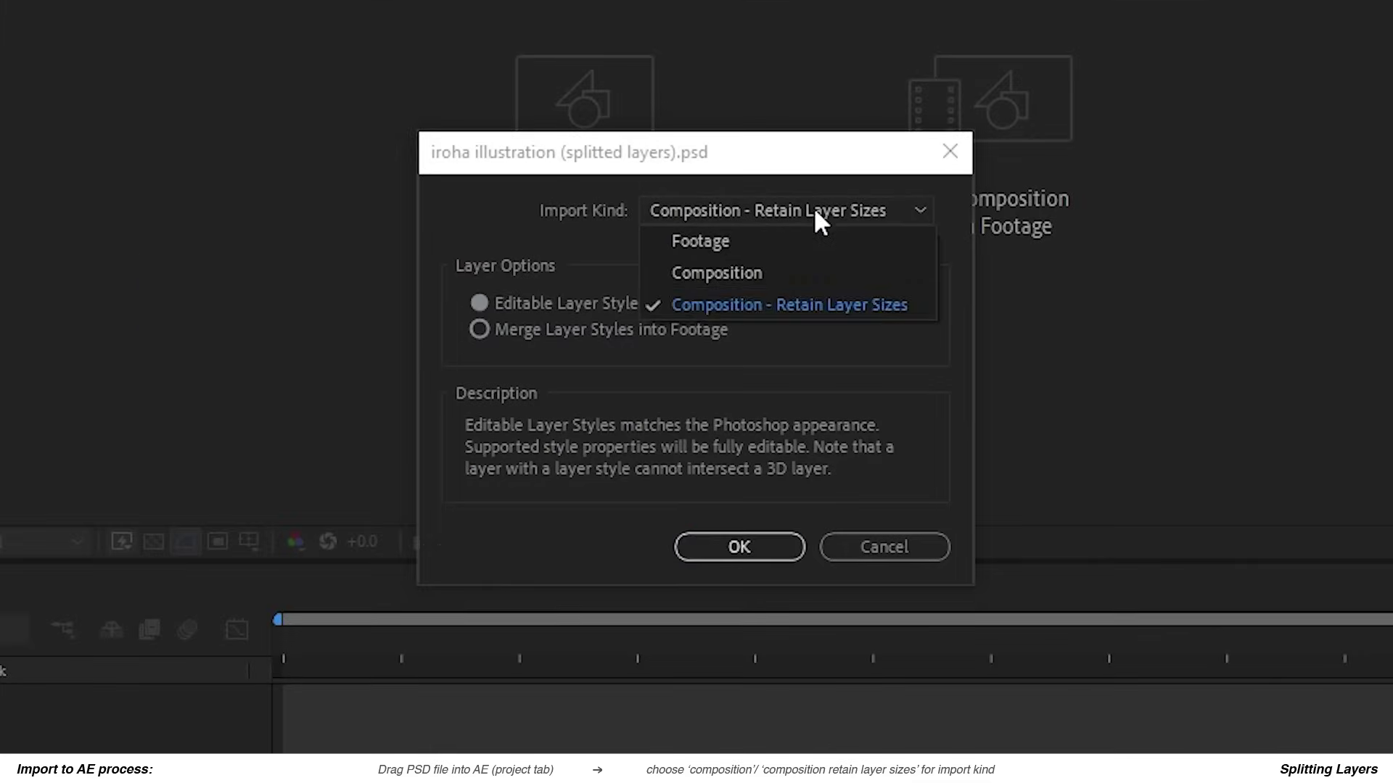
pyautogui.click(795, 310)
pyautogui.click(733, 544)
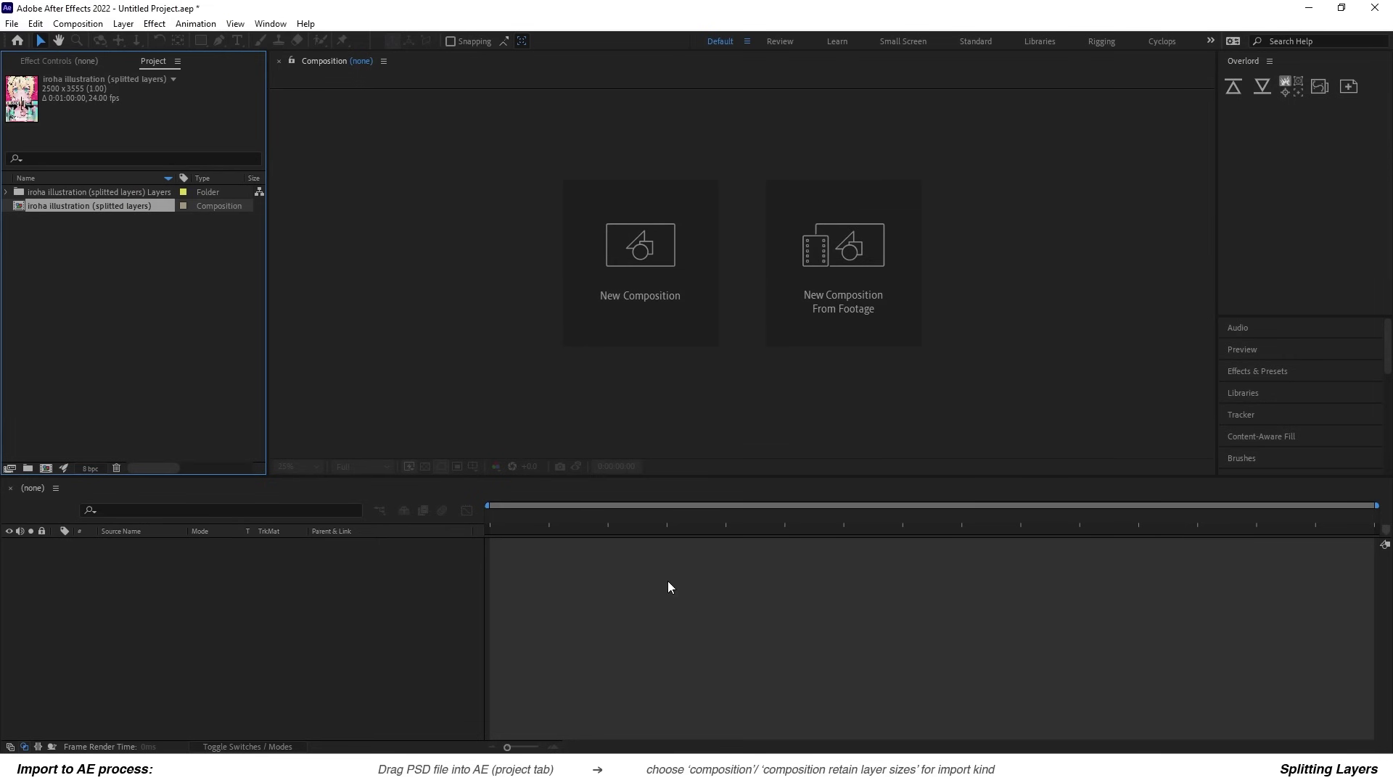
pyautogui.moveTo(85, 205); pyautogui.dragTo(226, 599)
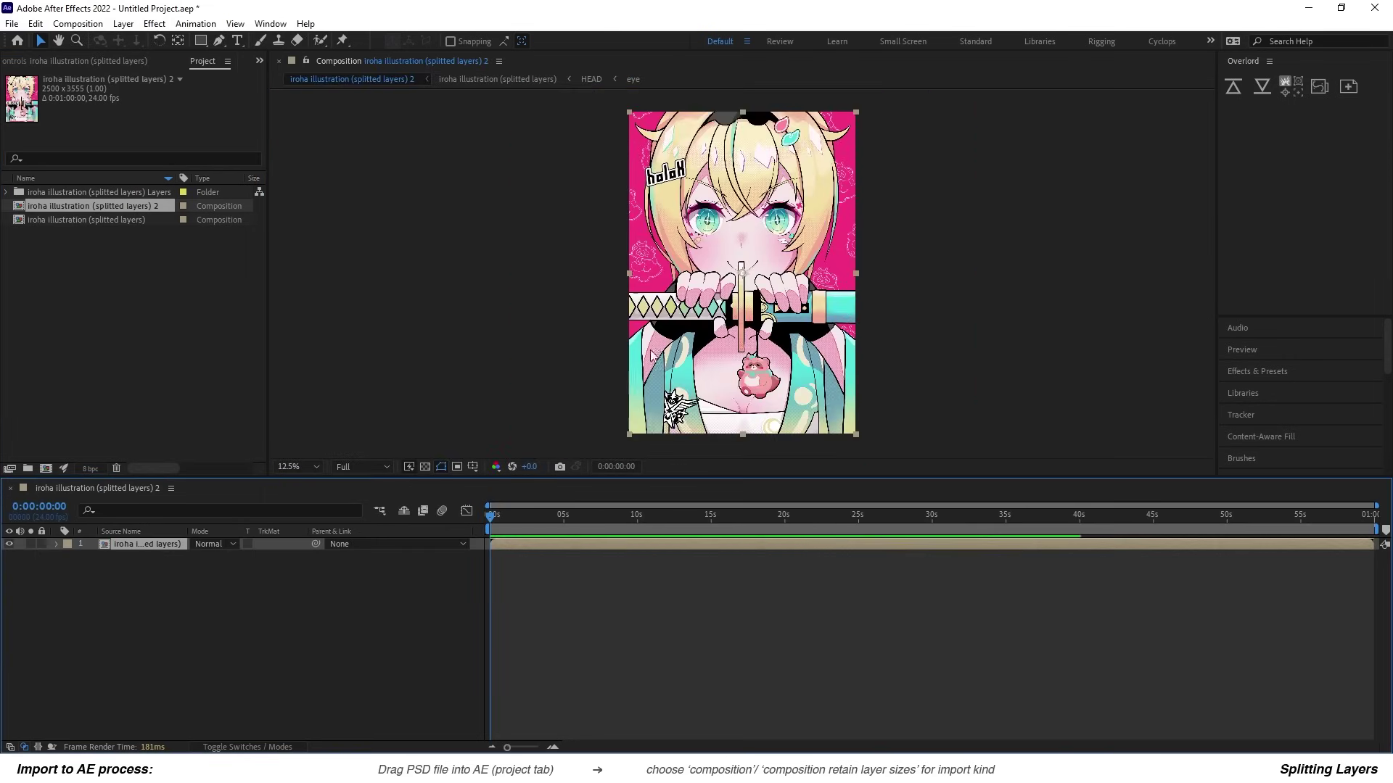
pyautogui.doubleClick(144, 545)
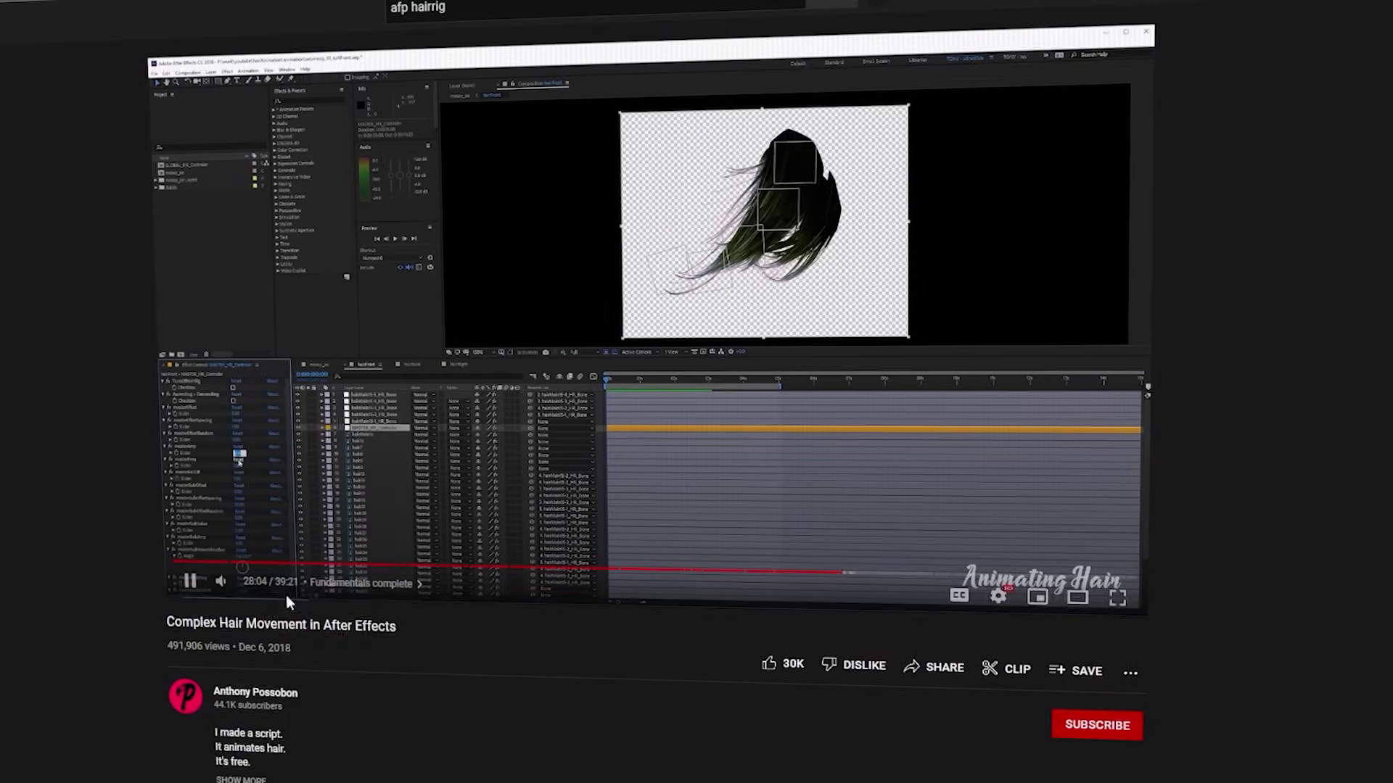
# Step: Jump the tutorial to its 'How to use AFPHairRig' chapter
pyautogui.click(294, 567)
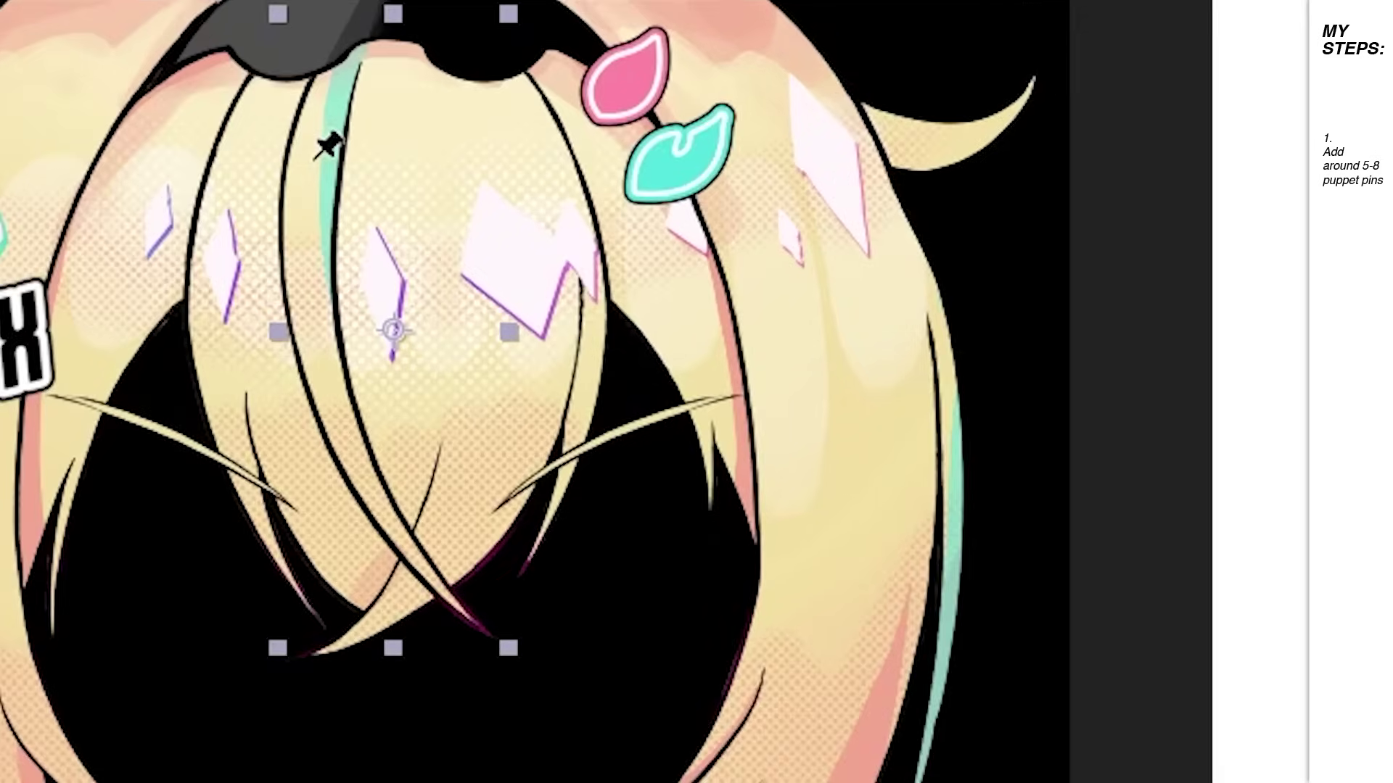
# Step: Pin the ahoge strand with five puppet pins, review pins 1, 3 and 5, and set Puppet Engine to Legacy
pyautogui.click(743, 158)
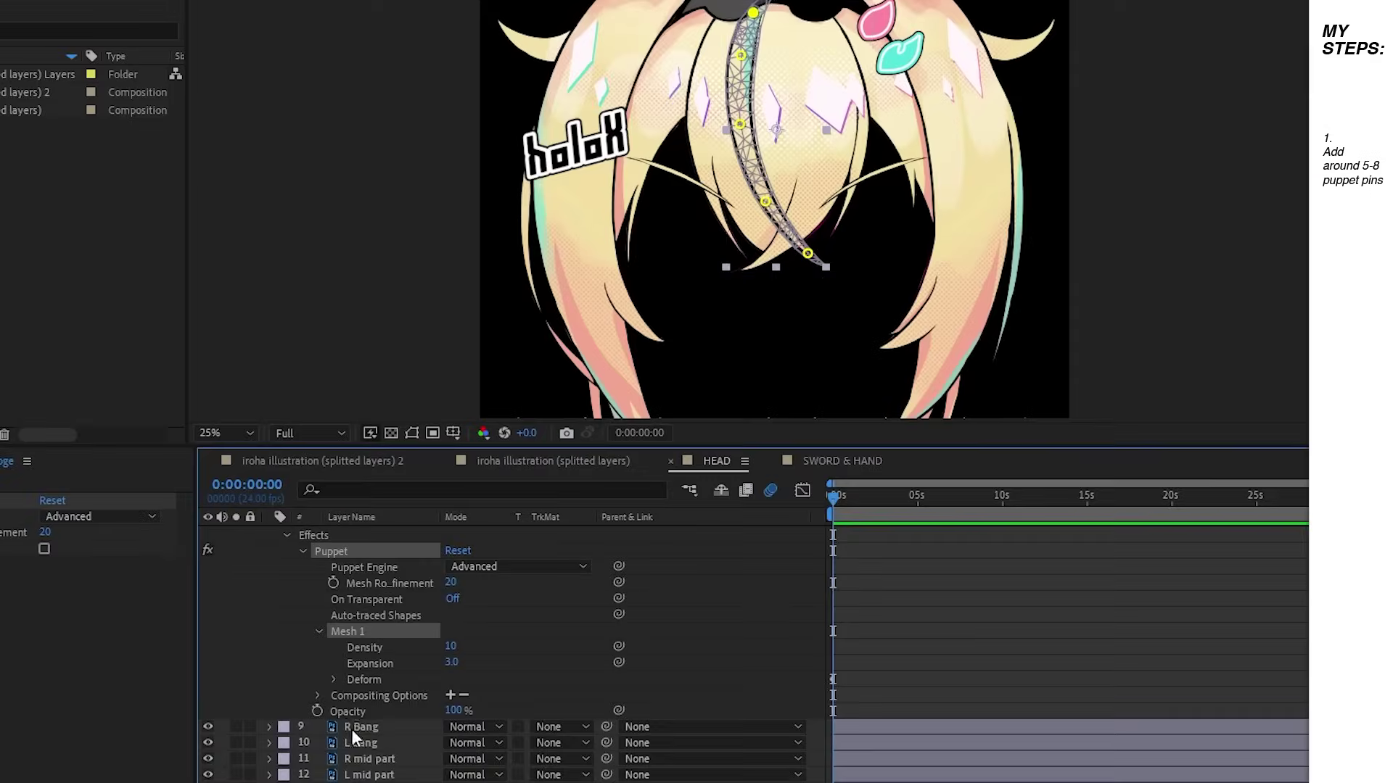
pyautogui.click(334, 679)
pyautogui.scroll(-1, 381, 655)
pyautogui.click(409, 713)
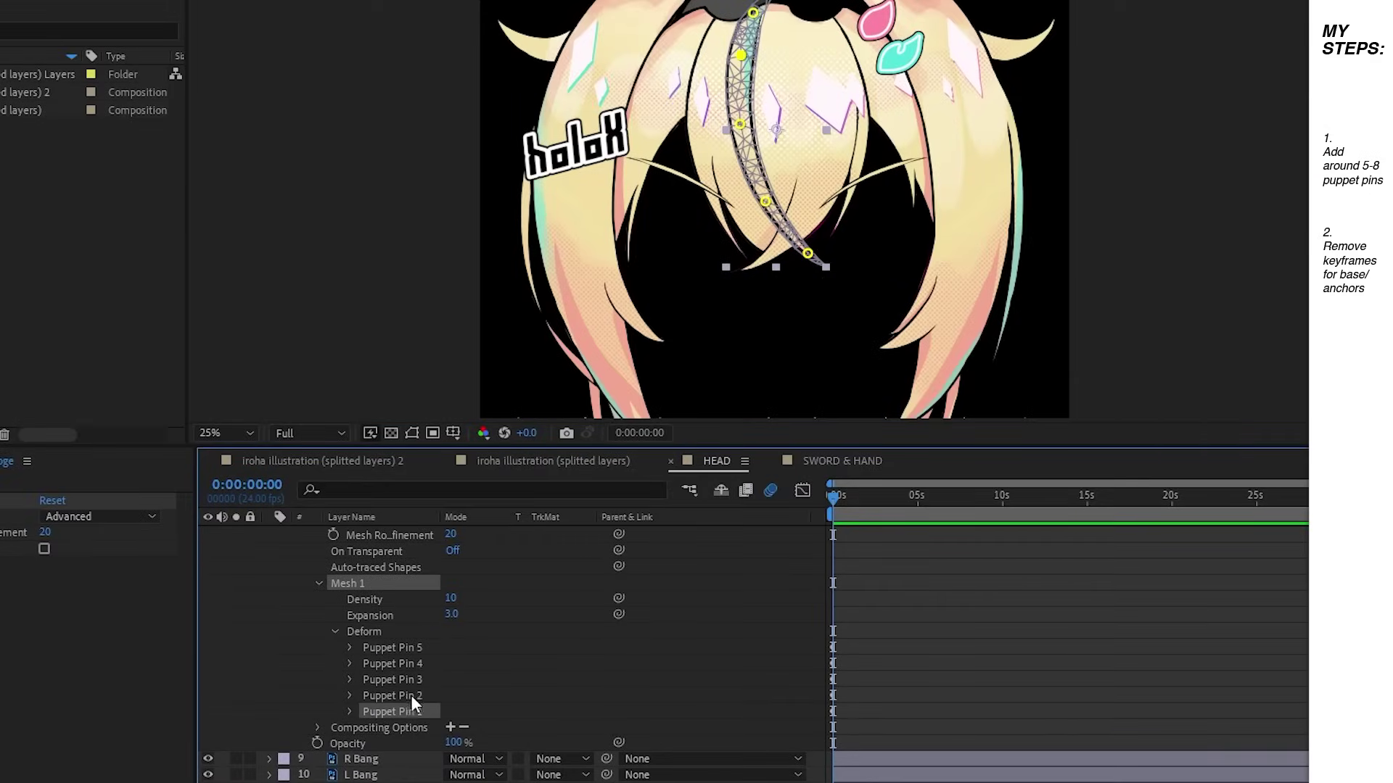
pyautogui.click(391, 680)
pyautogui.click(380, 645)
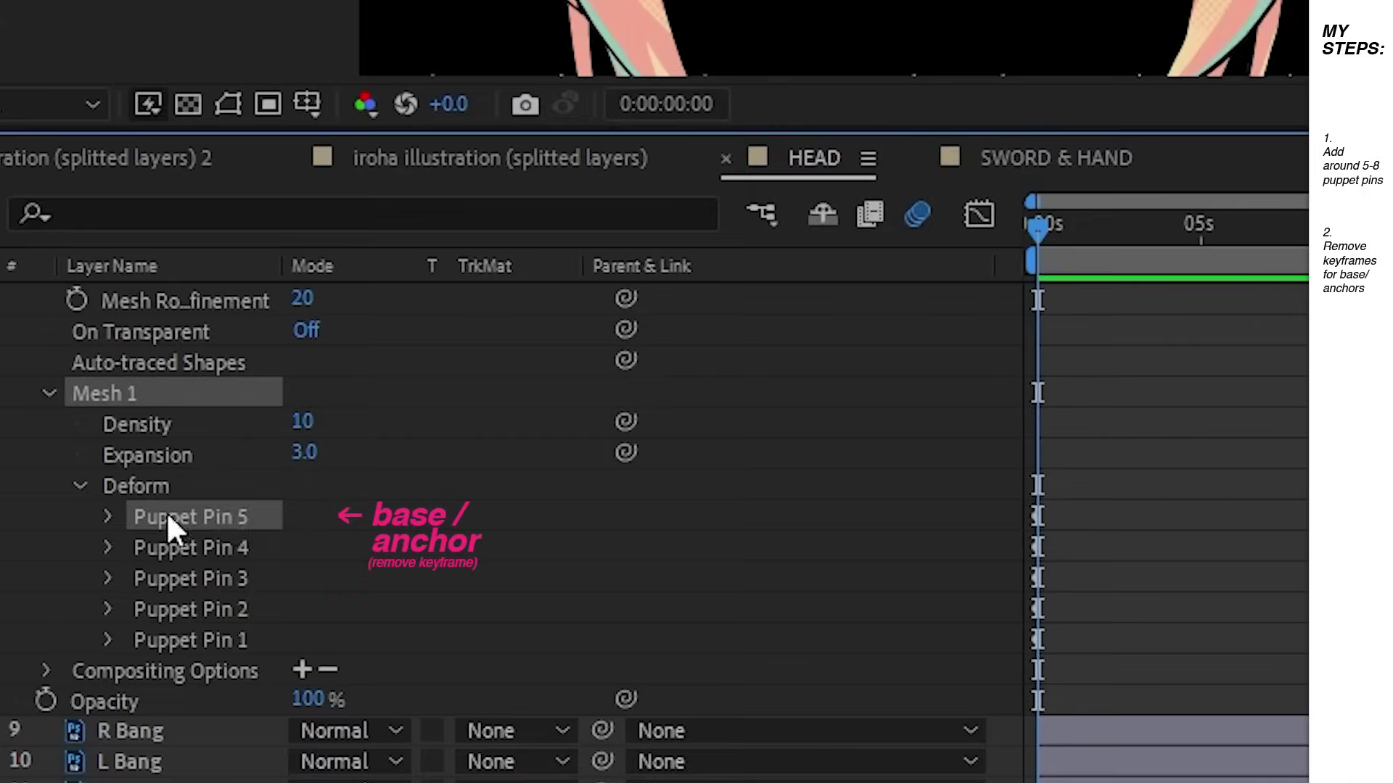
pyautogui.click(108, 517)
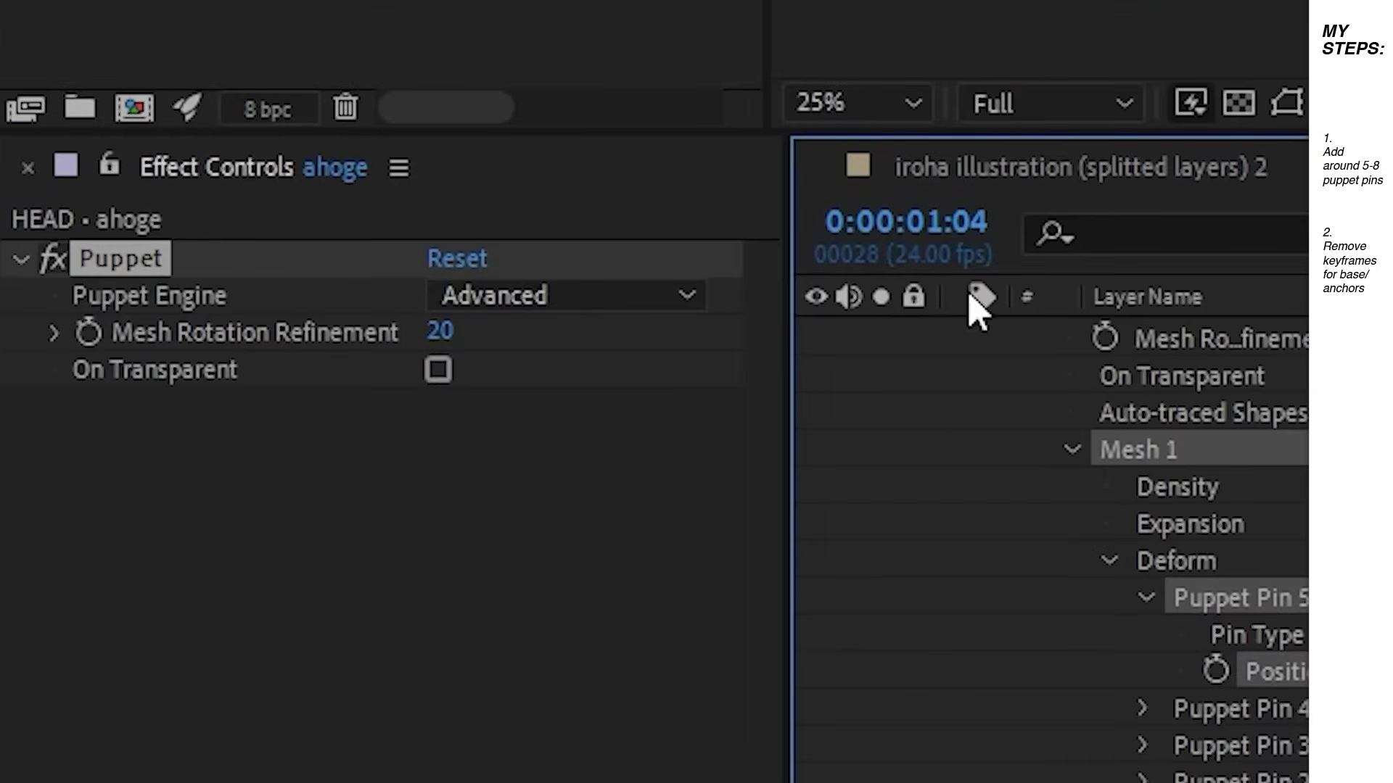
pyautogui.click(664, 297)
pyautogui.click(650, 352)
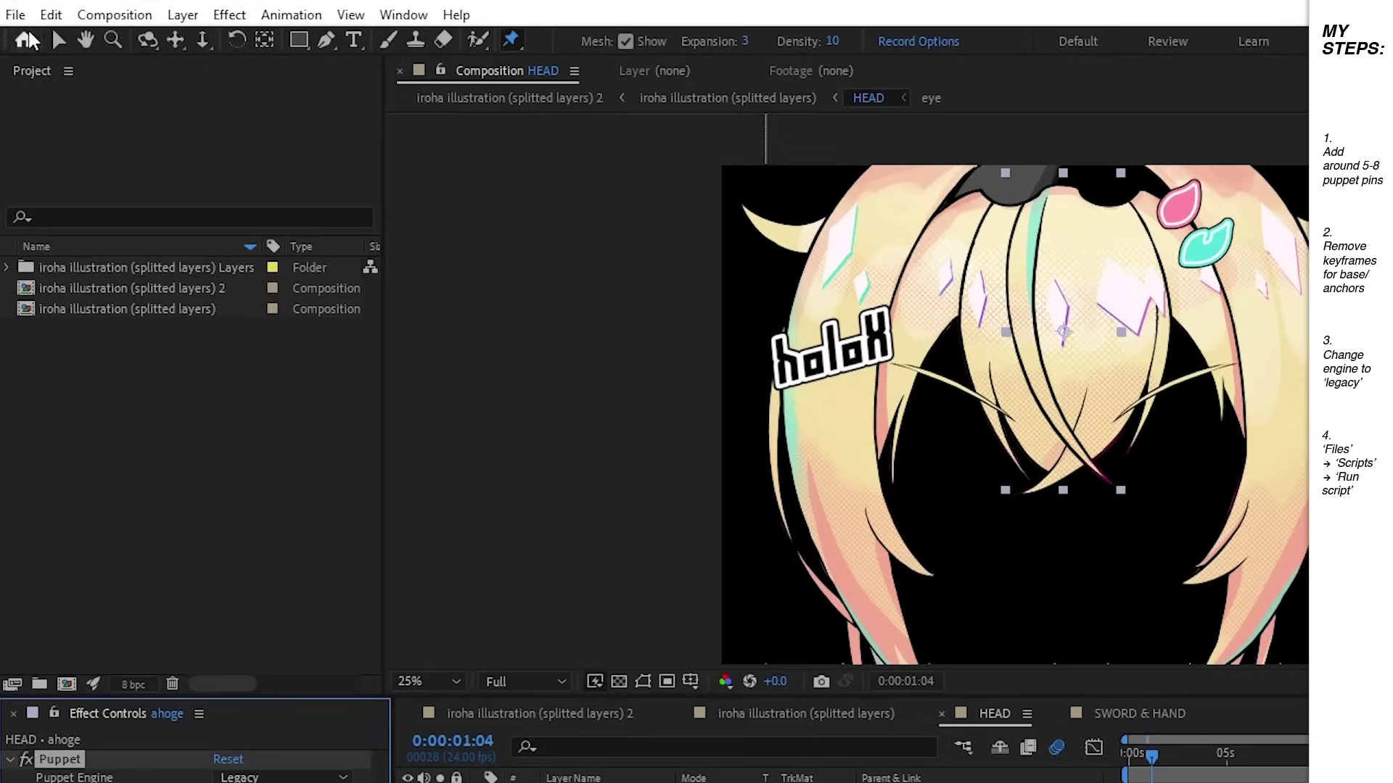
# Step: Run the AFPHairRig_03_51 script on the ahoge layer
pyautogui.click(16, 15)
pyautogui.moveTo(94, 489)
pyautogui.click(418, 489)
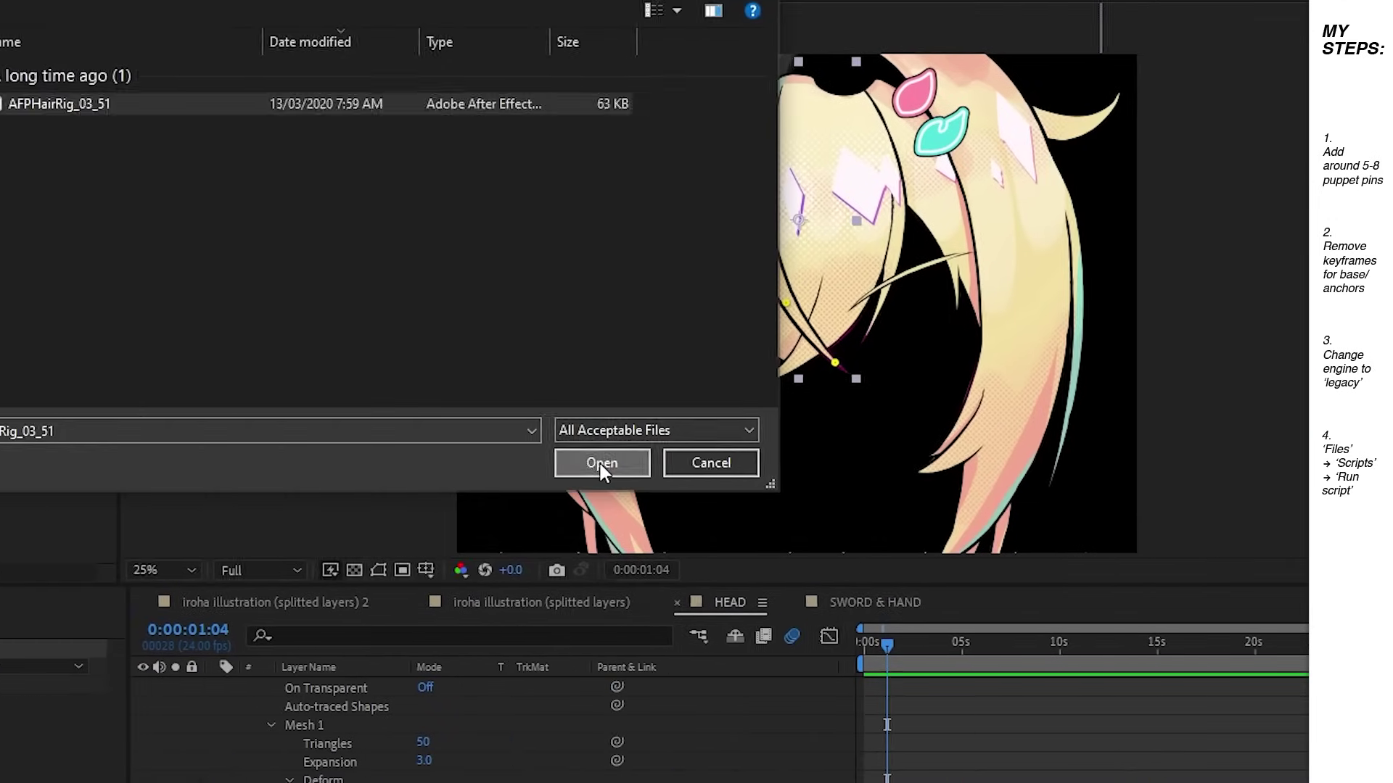
pyautogui.click(860, 463)
pyautogui.click(1030, 555)
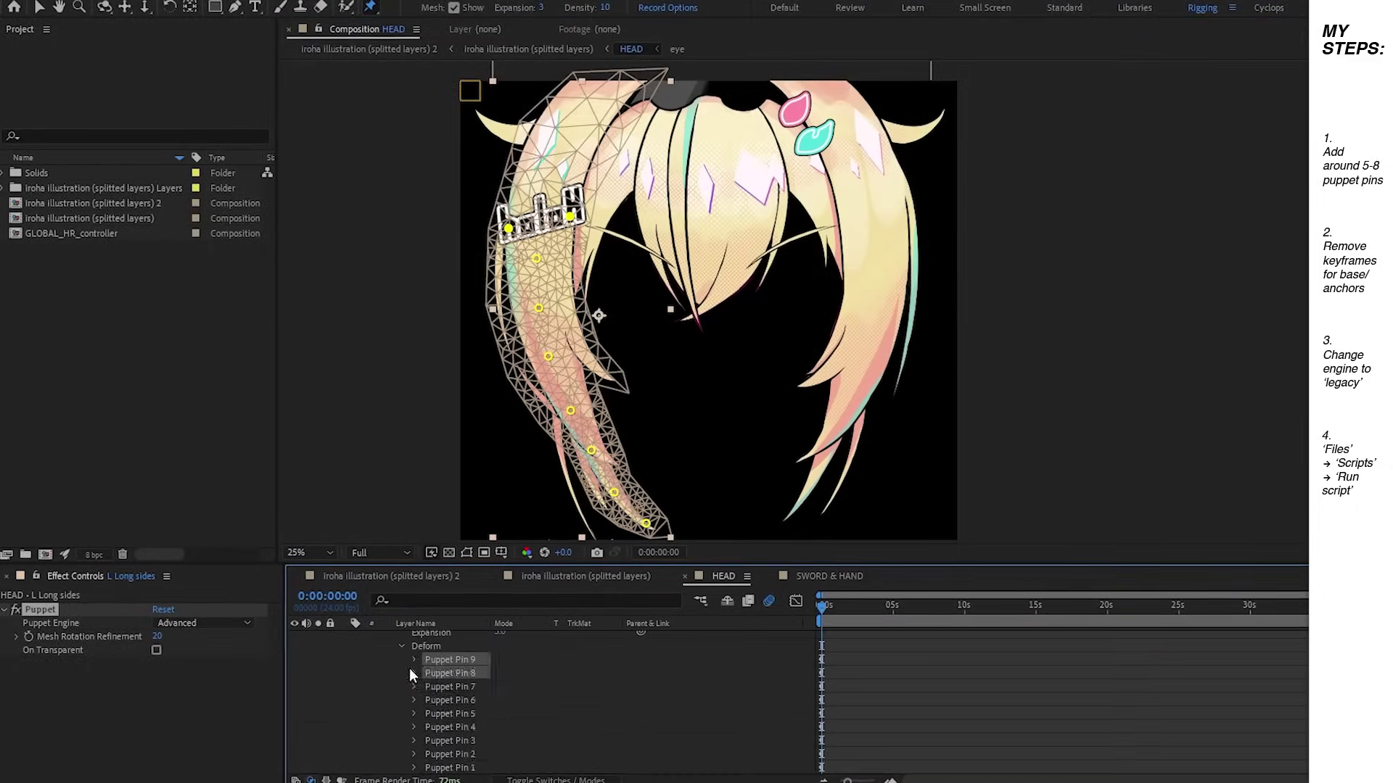
# Step: Select the other hair layers and run AFPHairRig on them as well
pyautogui.click(948, 126)
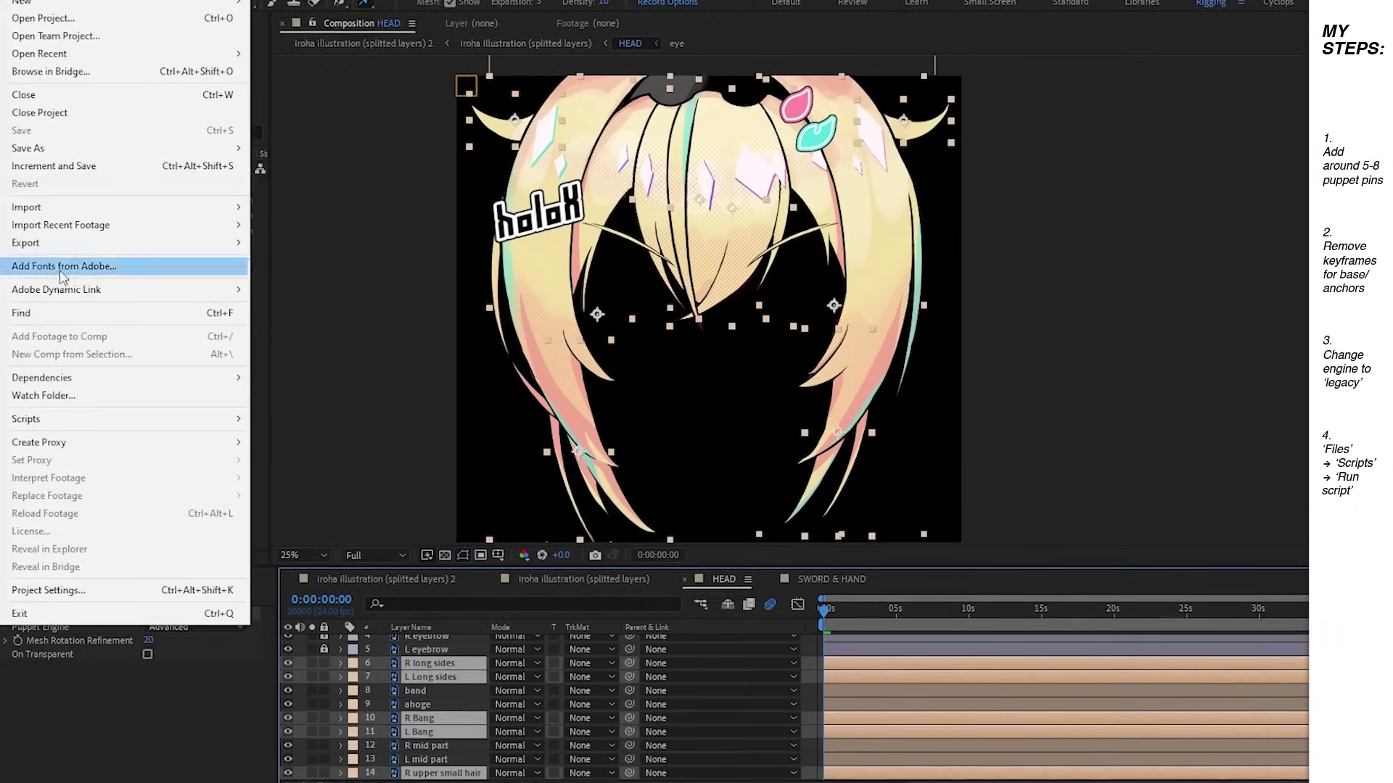
pyautogui.click(312, 348)
pyautogui.press('Return')
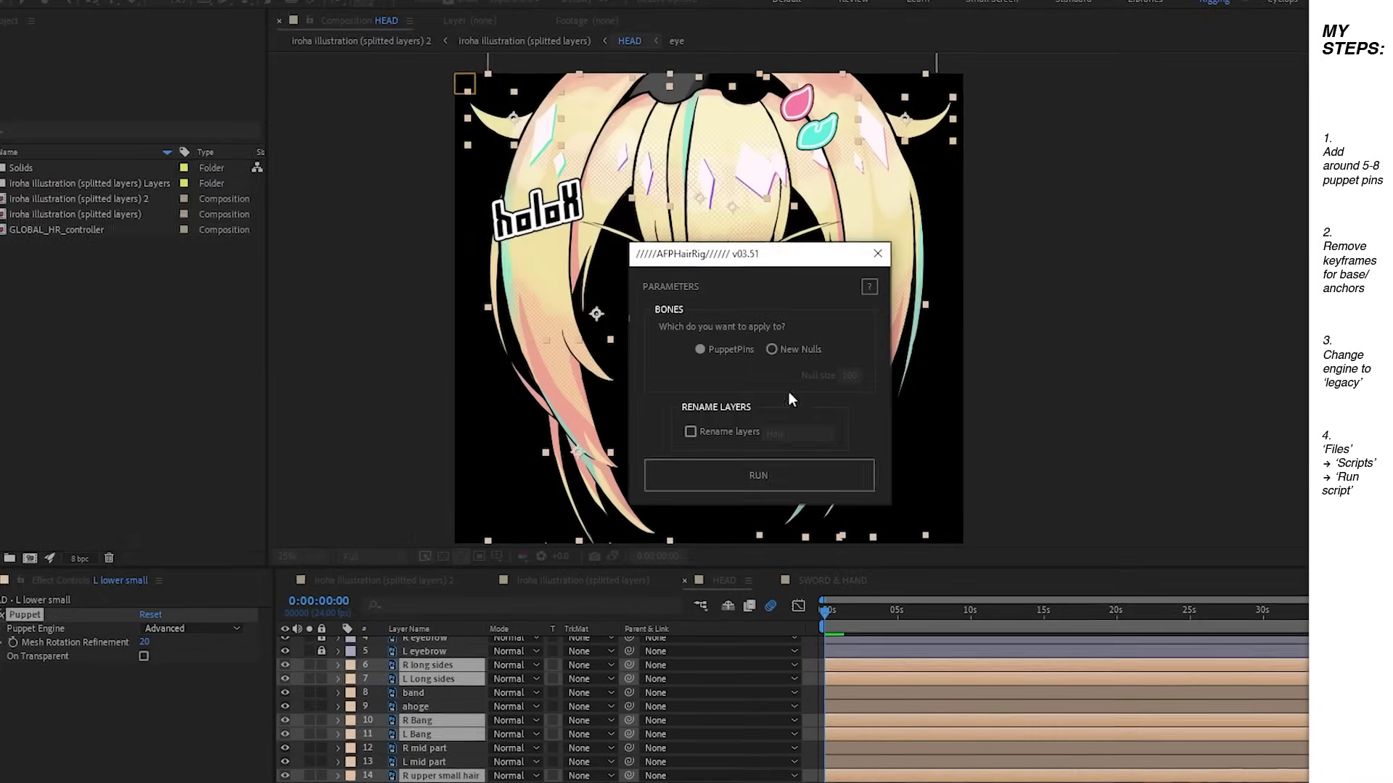
pyautogui.click(774, 479)
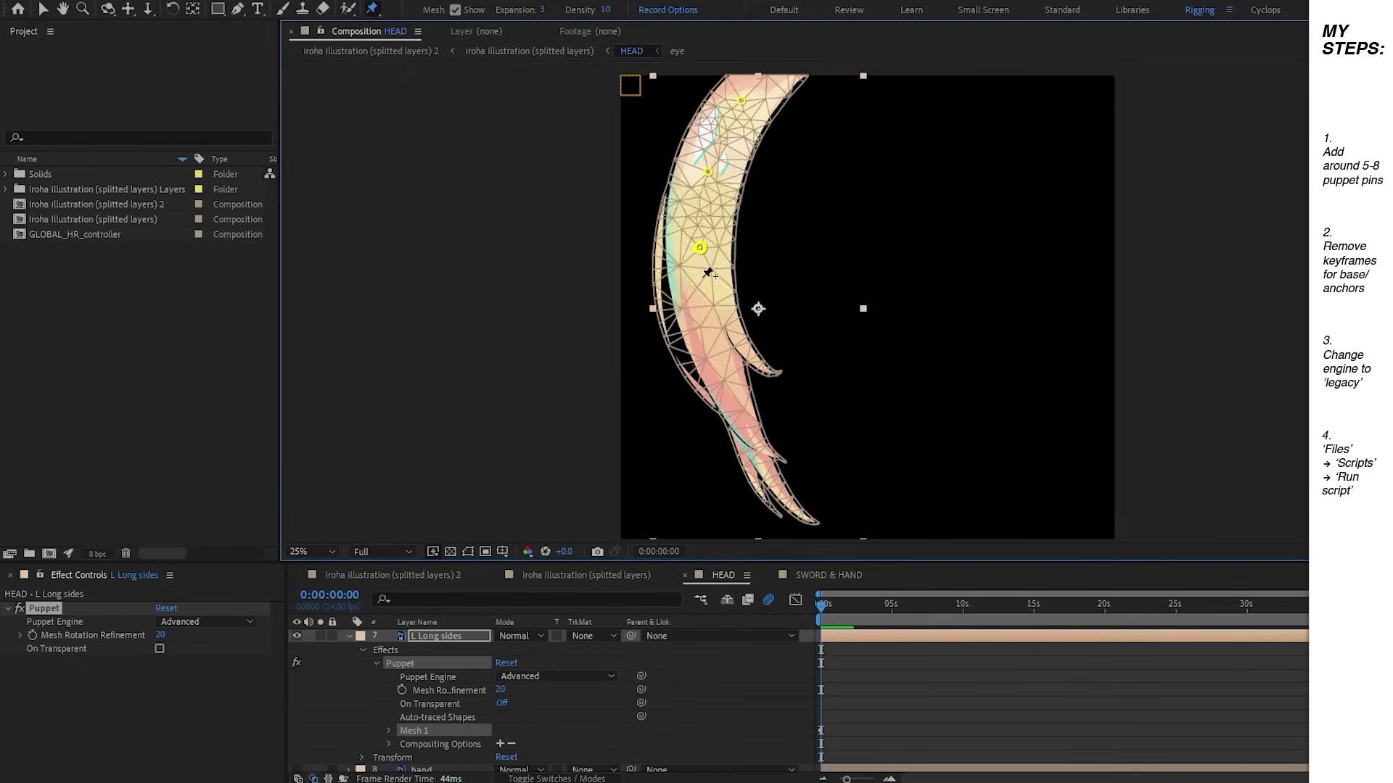
# Step: Check L Long sides' nine puppet pins, apply the hair rig, and watch the hair sway
pyautogui.press('u')
pyautogui.scroll(-3, 415, 728)
pyautogui.click(416, 664)
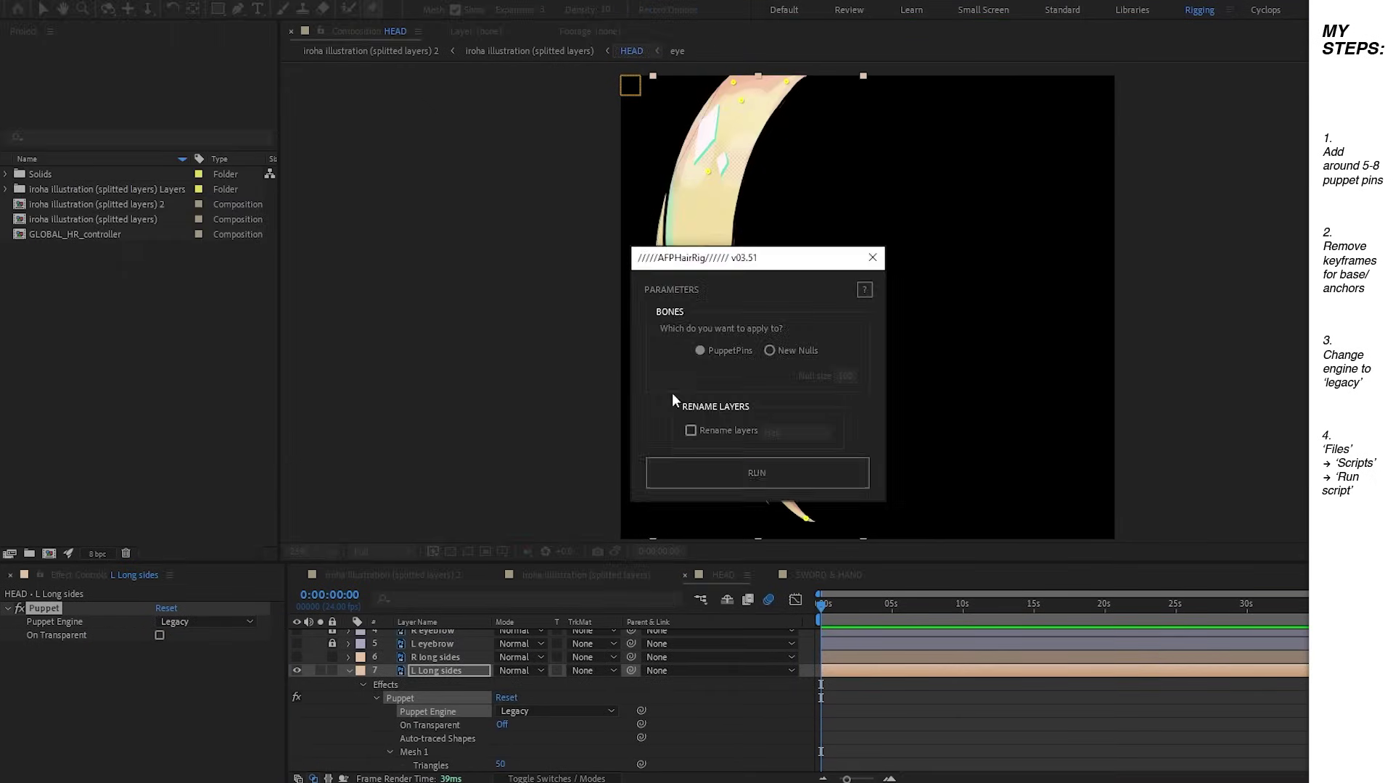
pyautogui.click(697, 473)
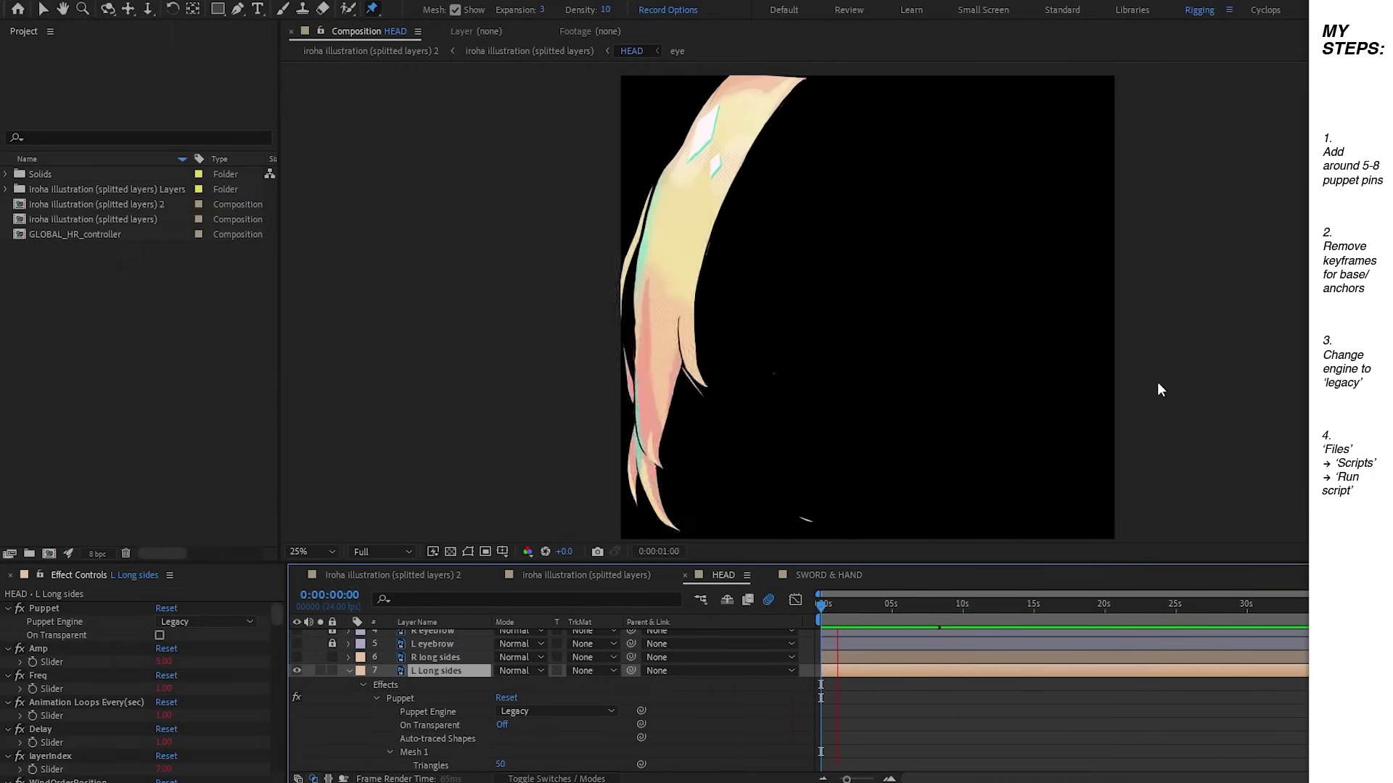
pyautogui.scroll(2, 822, 439)
pyautogui.moveTo(821, 433); pyautogui.dragTo(973, 205)
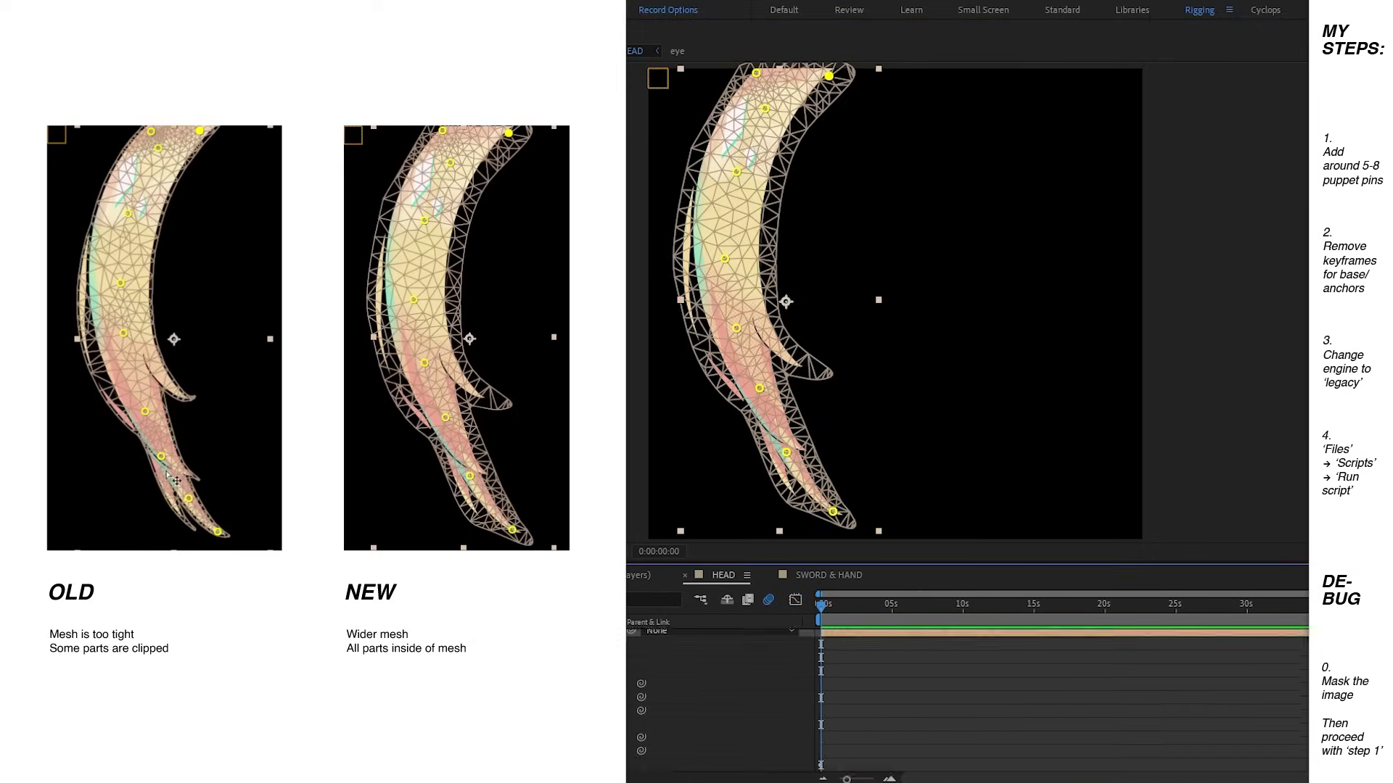
pyautogui.hotkey('alt', 'f')
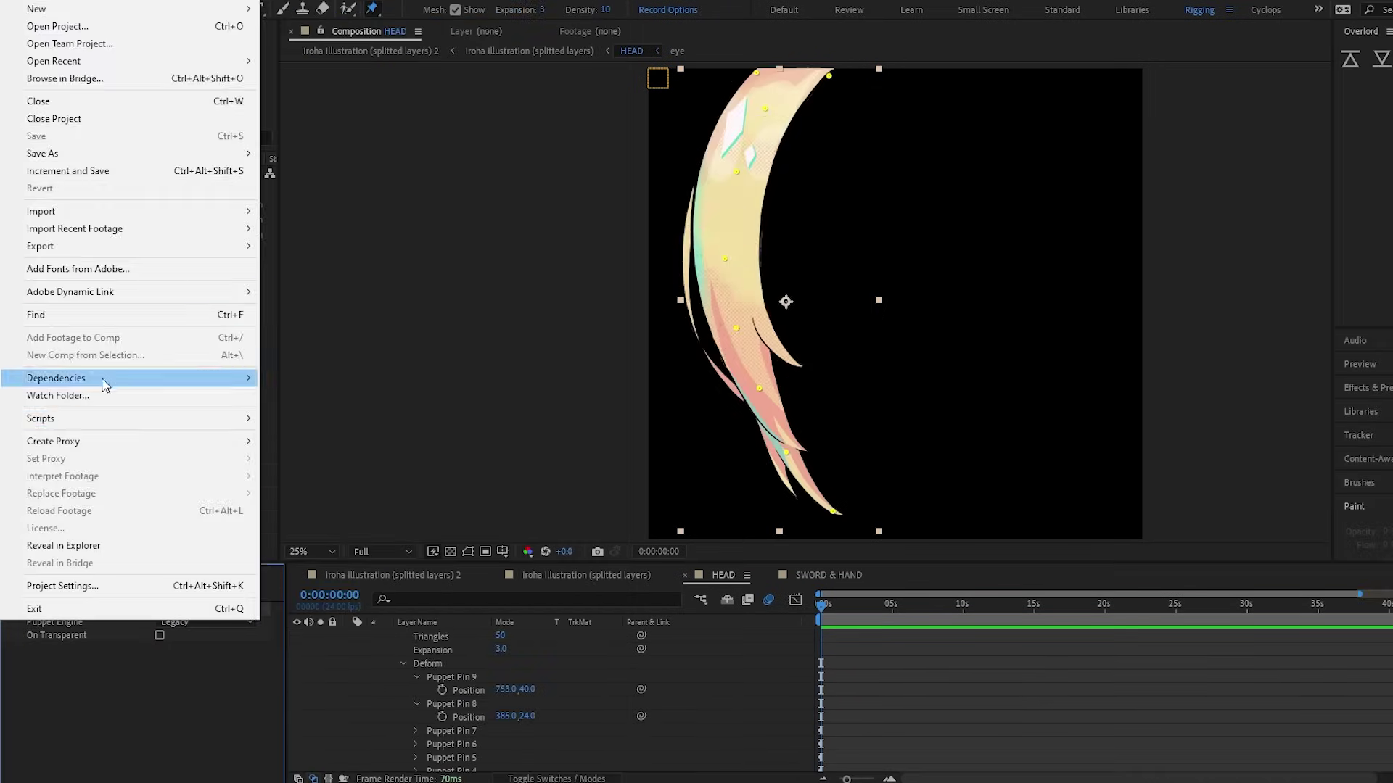
# Step: Run the AFPHairRig script file and stop the preview playback
pyautogui.click(109, 379)
pyautogui.click(631, 395)
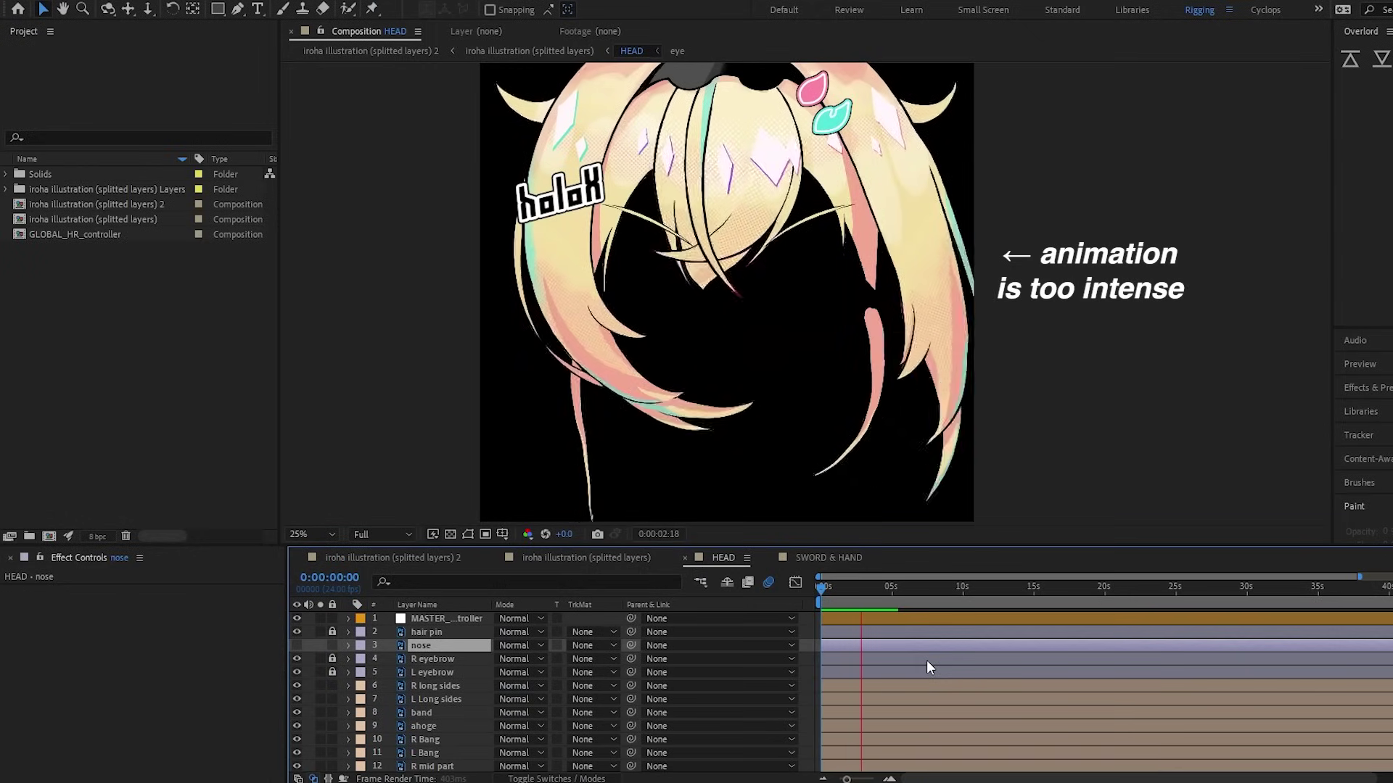
pyautogui.press('space')
# Step: Set MASTER_HR_controller's masterAmp slider to 0.5 and preview the calmer sway
pyautogui.click(445, 619)
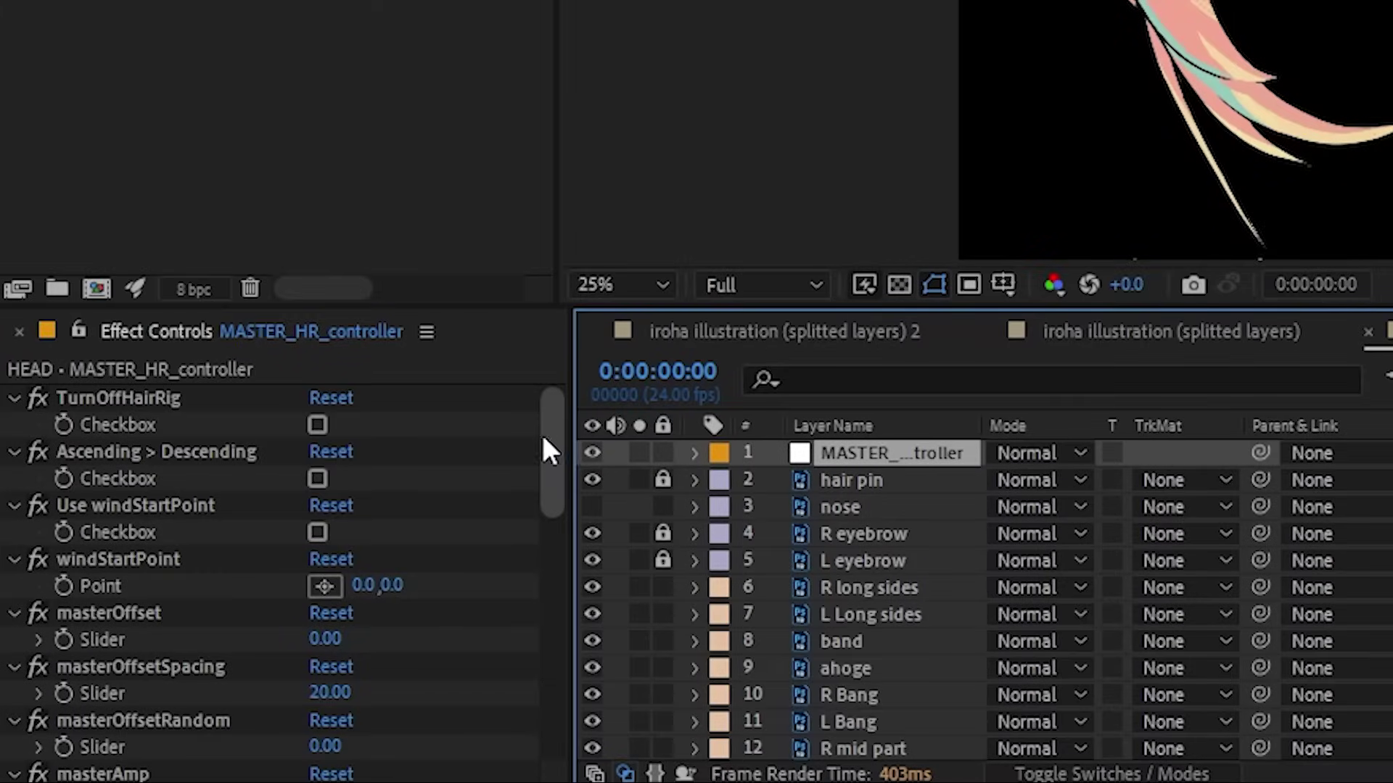
pyautogui.moveTo(550, 450); pyautogui.dragTo(548, 520)
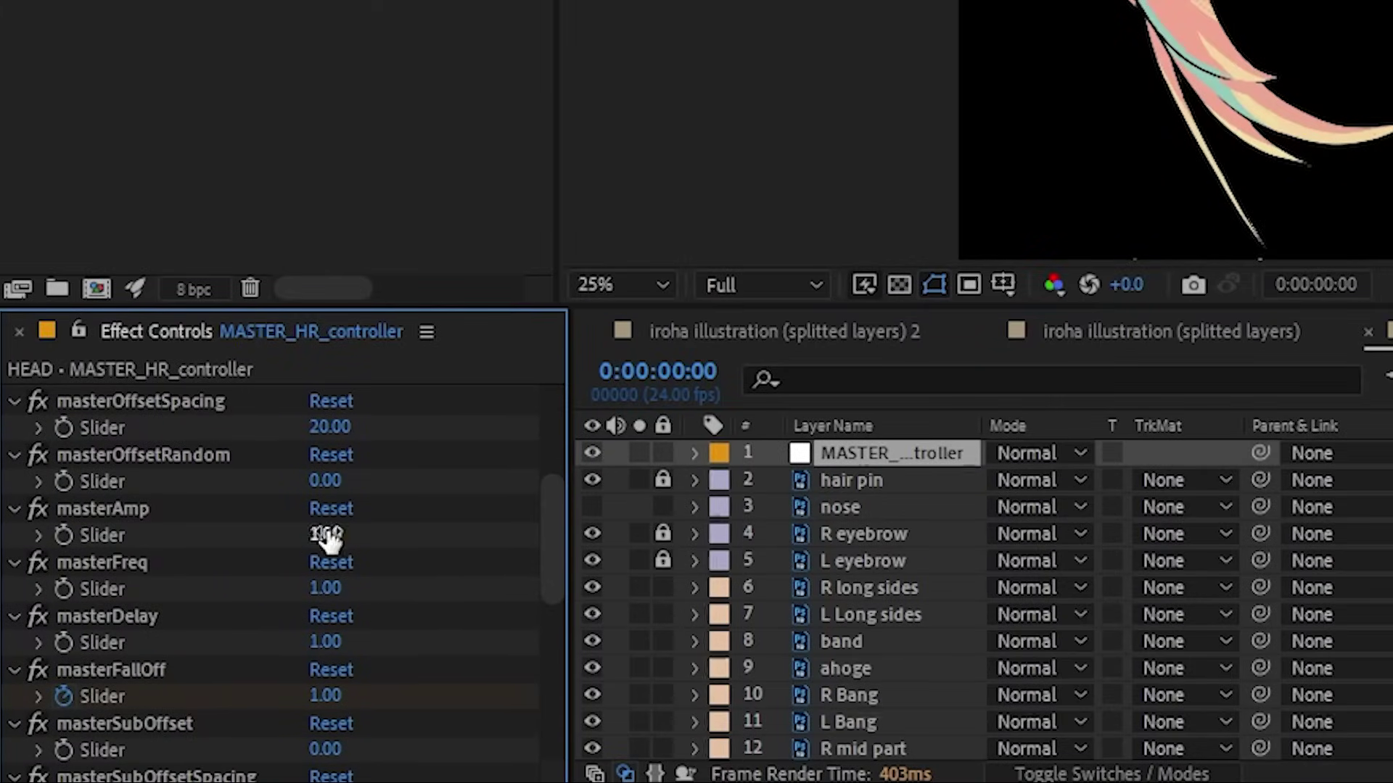
pyautogui.write('.5')
pyautogui.press('Return')
pyautogui.press('space')
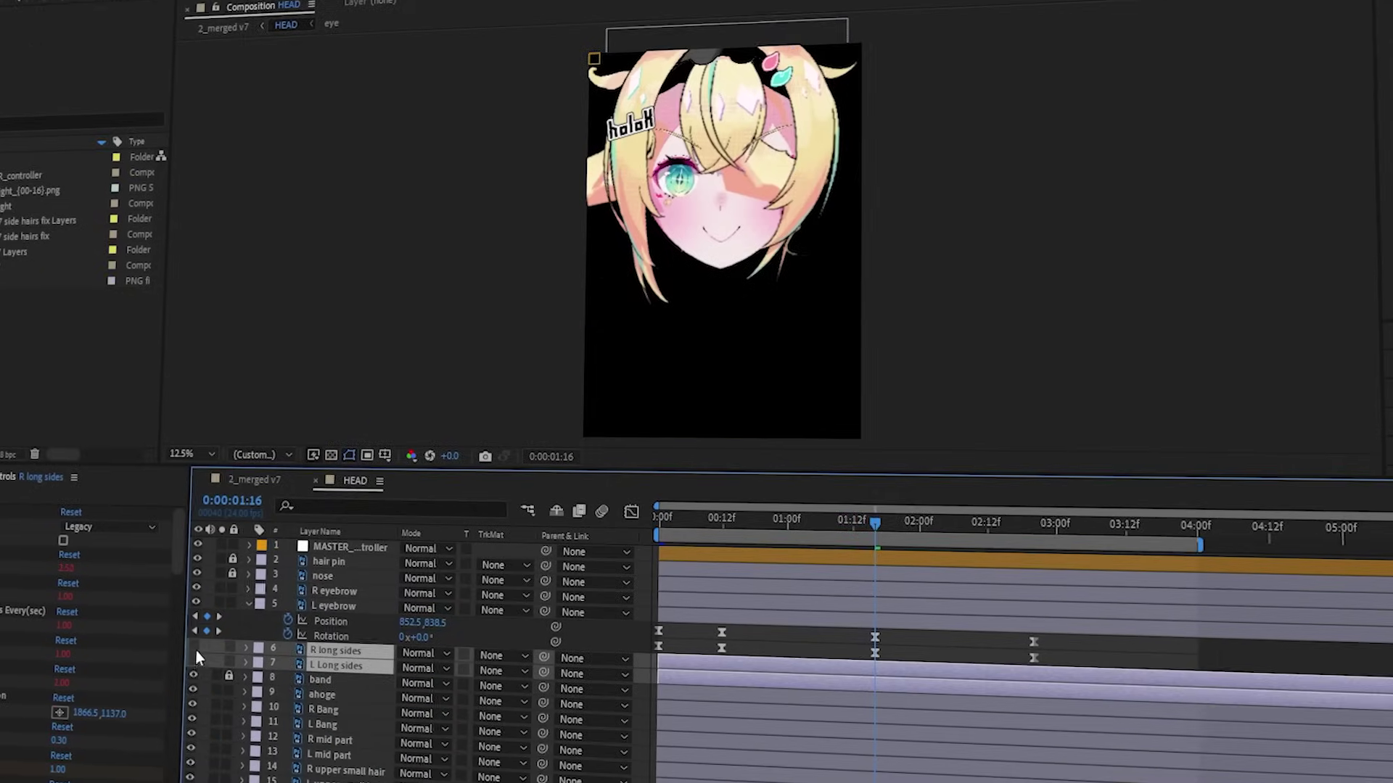
# Step: Hide both eyebrow layers and the hair layers from ahoge down, then open the Iroha 1 project
pyautogui.moveTo(192, 591); pyautogui.dragTo(192, 606)
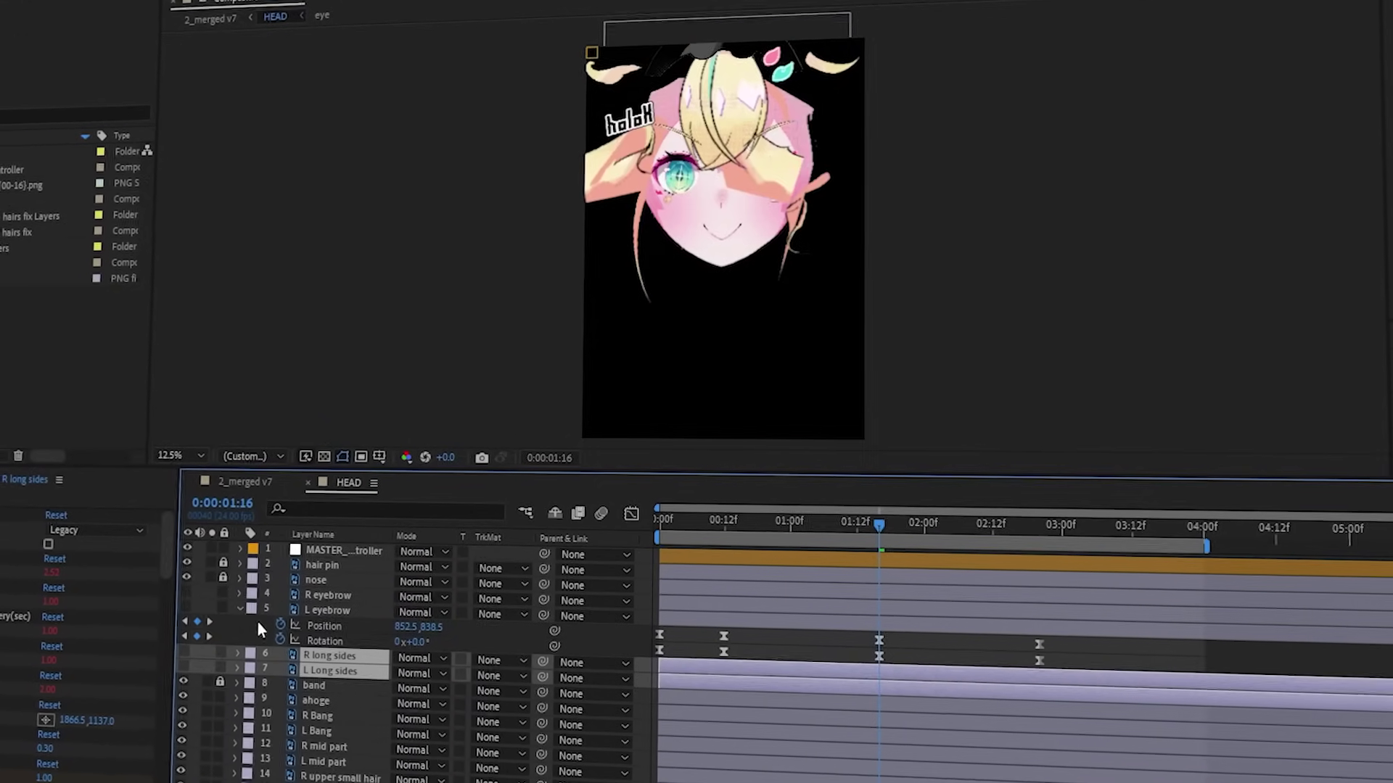
pyautogui.moveTo(179, 707); pyautogui.dragTo(179, 773)
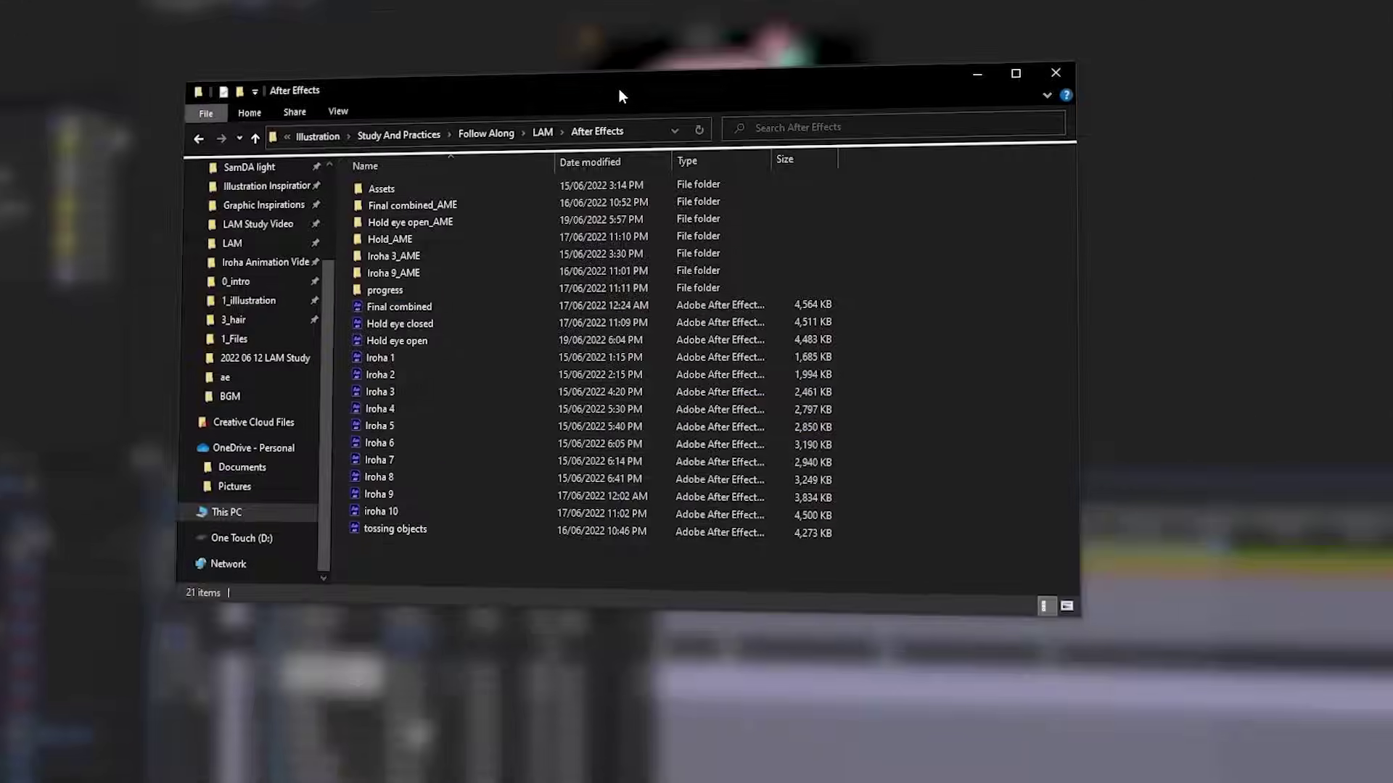
pyautogui.click(464, 360)
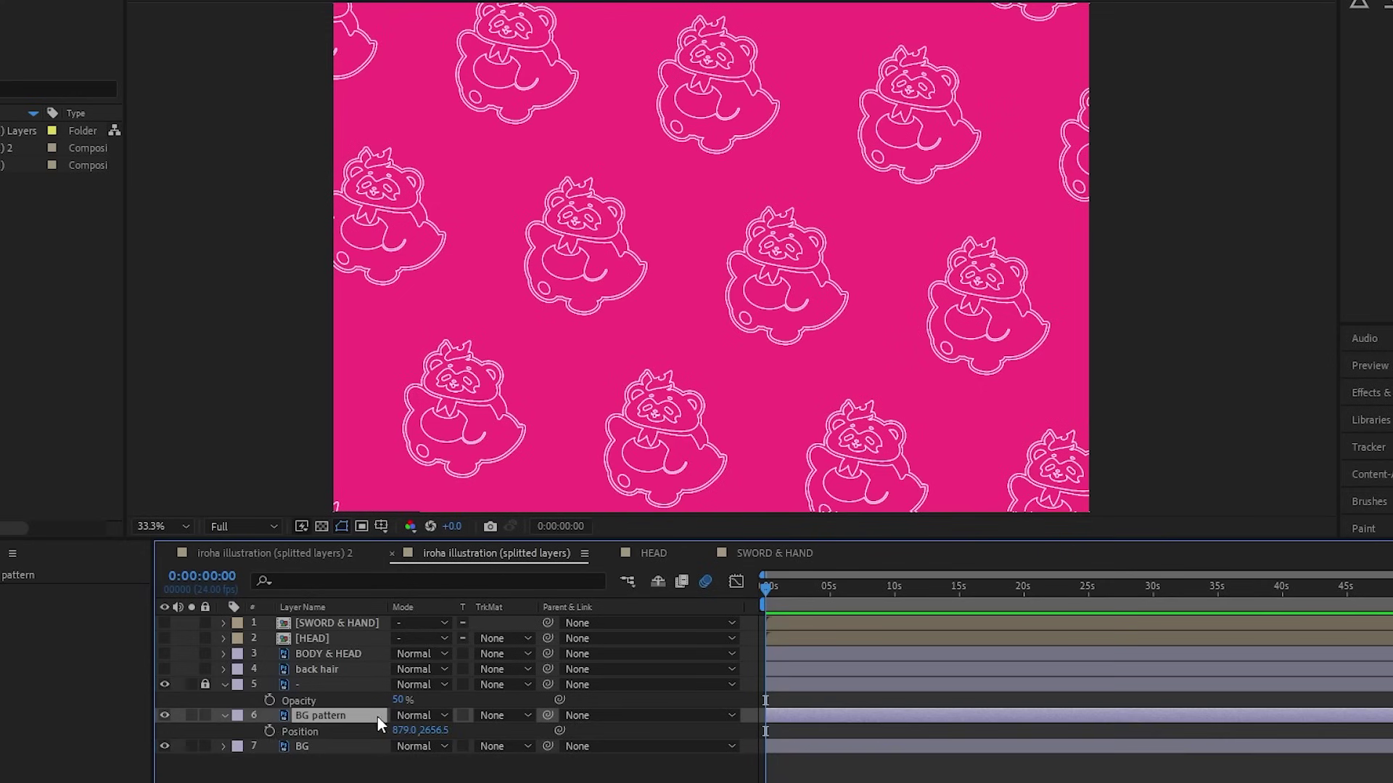
# Step: Keyframe BG pattern shifted left at 0:00:02:14 and loop its Position with loopOut()
pyautogui.click(799, 589)
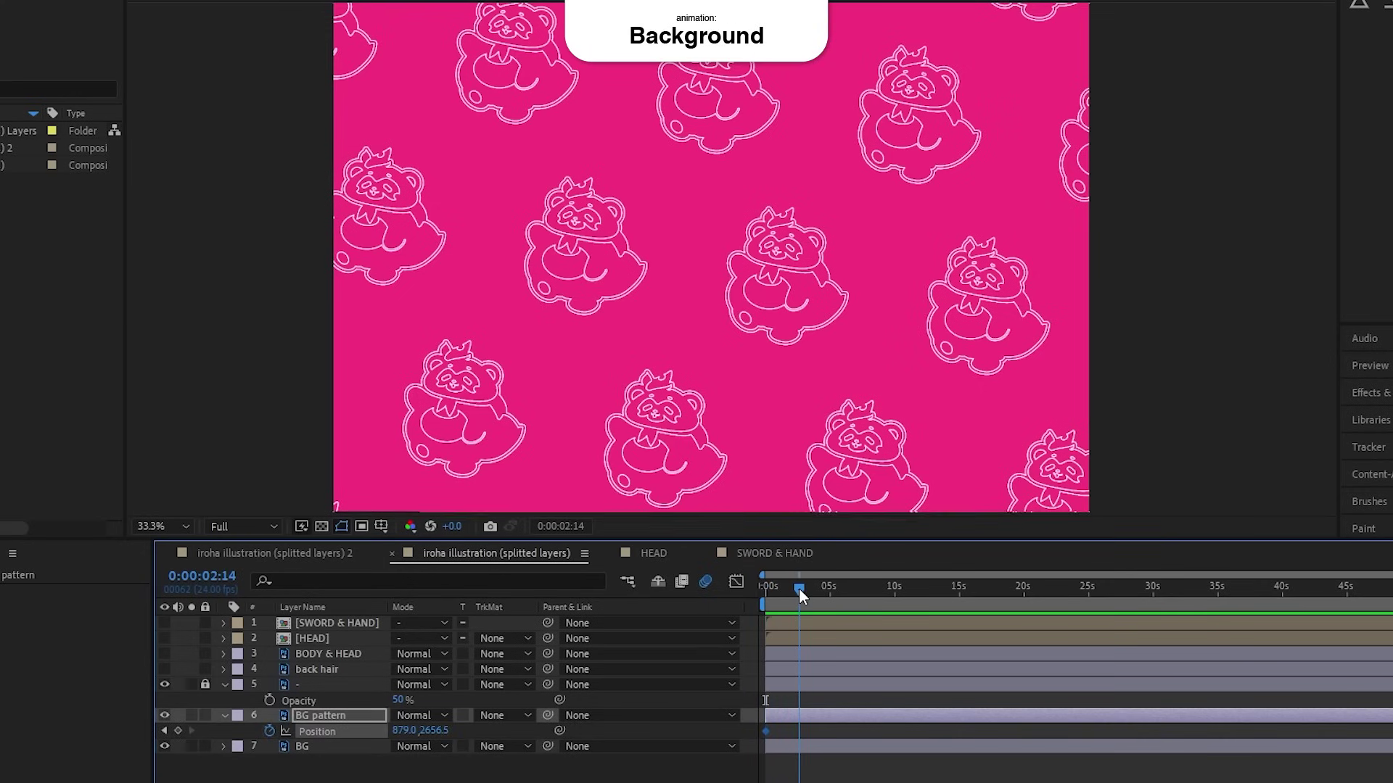
pyautogui.moveTo(981, 330); pyautogui.dragTo(790, 302)
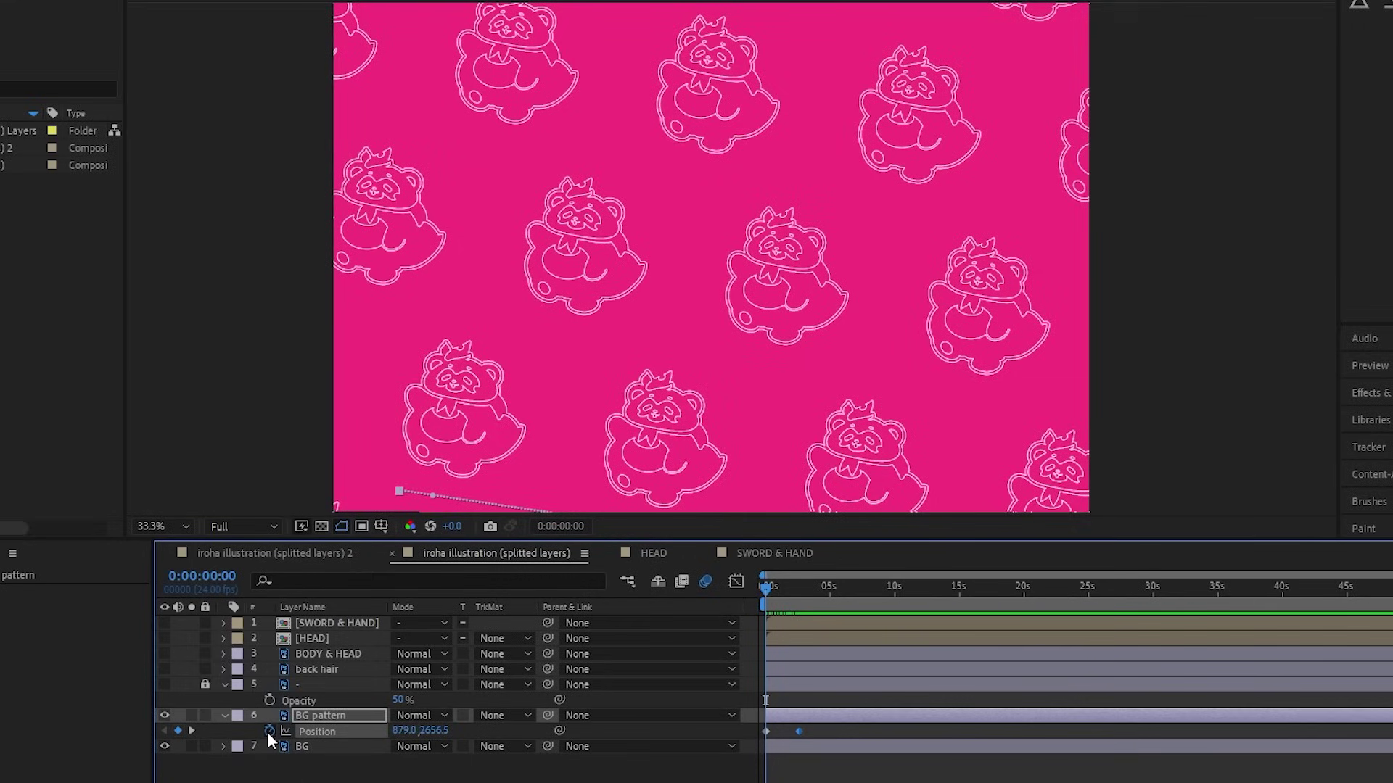
pyautogui.keyDown('alt'); pyautogui.click(269, 731); pyautogui.keyUp('alt')
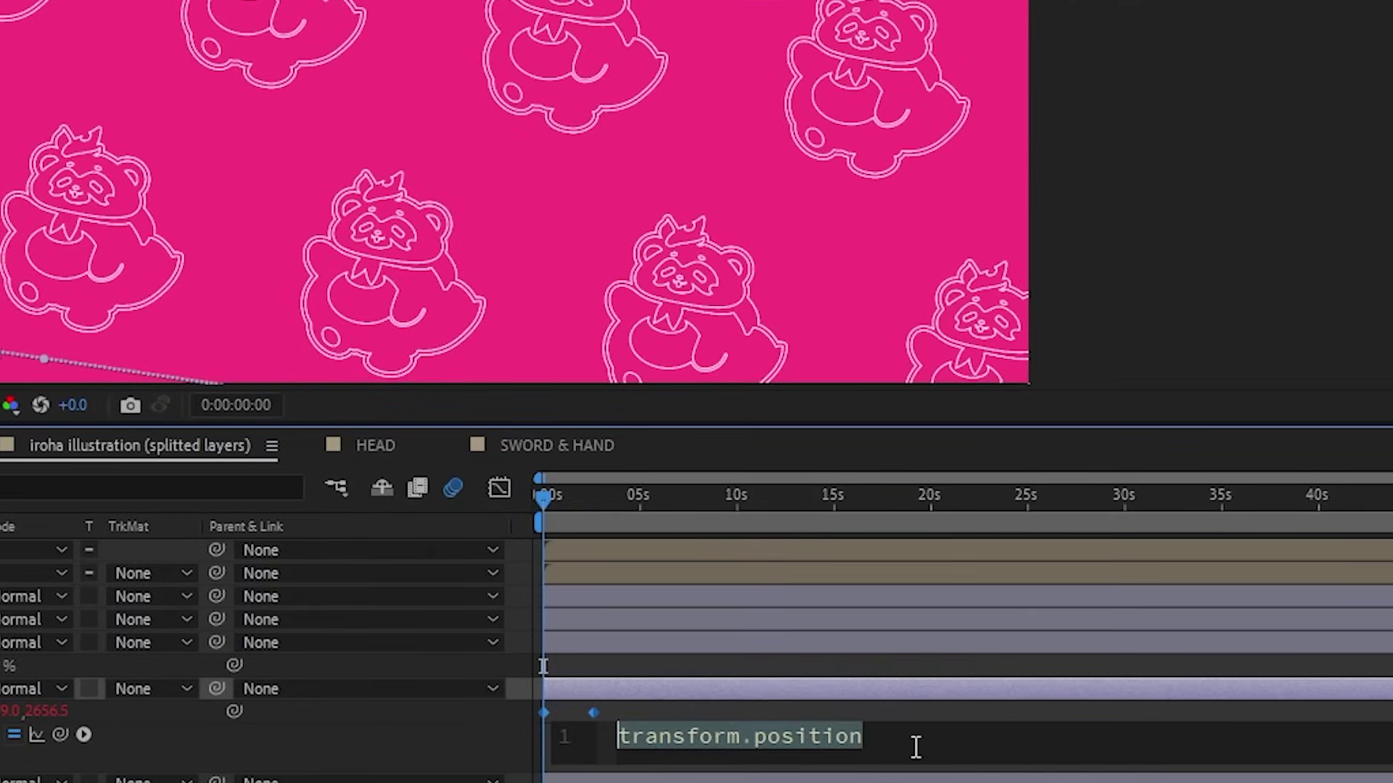
pyautogui.write('loopOut(')
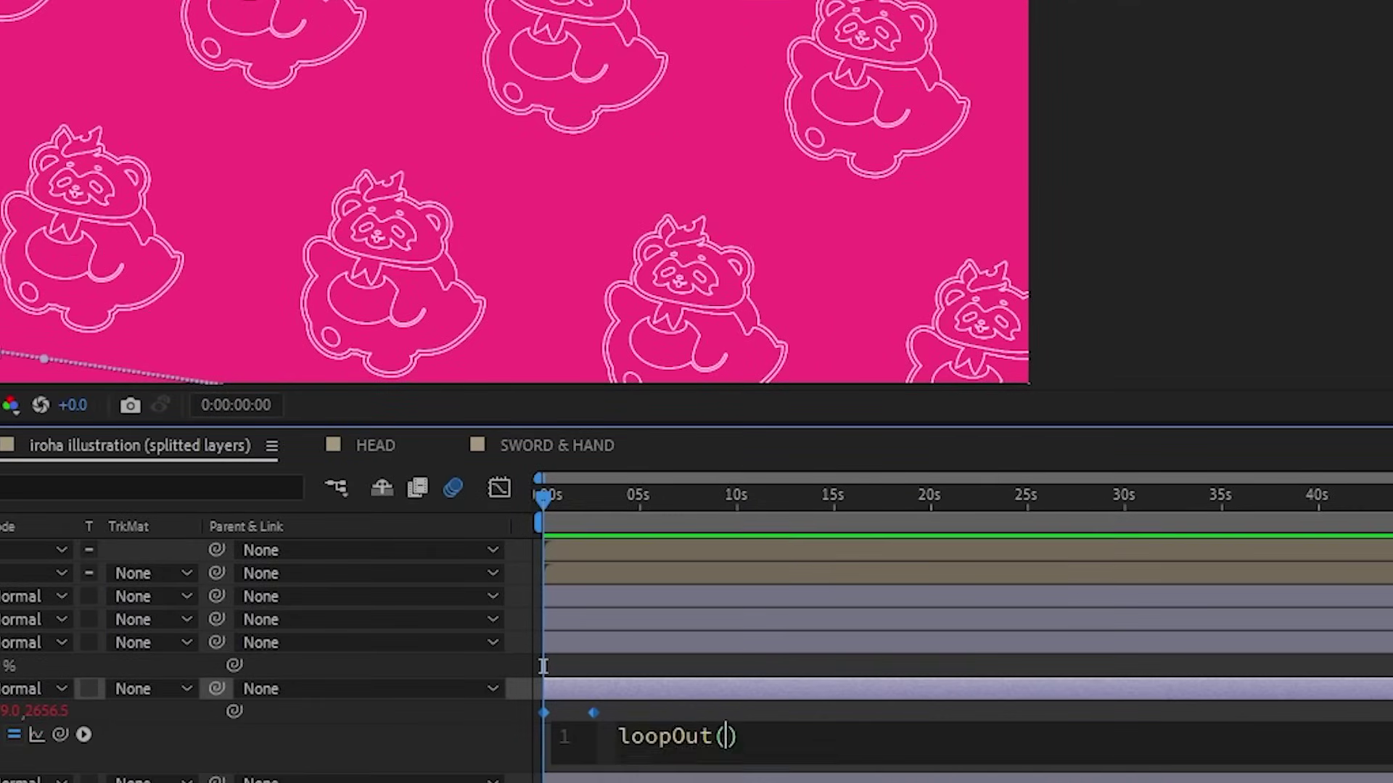
pyautogui.click(543, 666)
pyautogui.press('space')
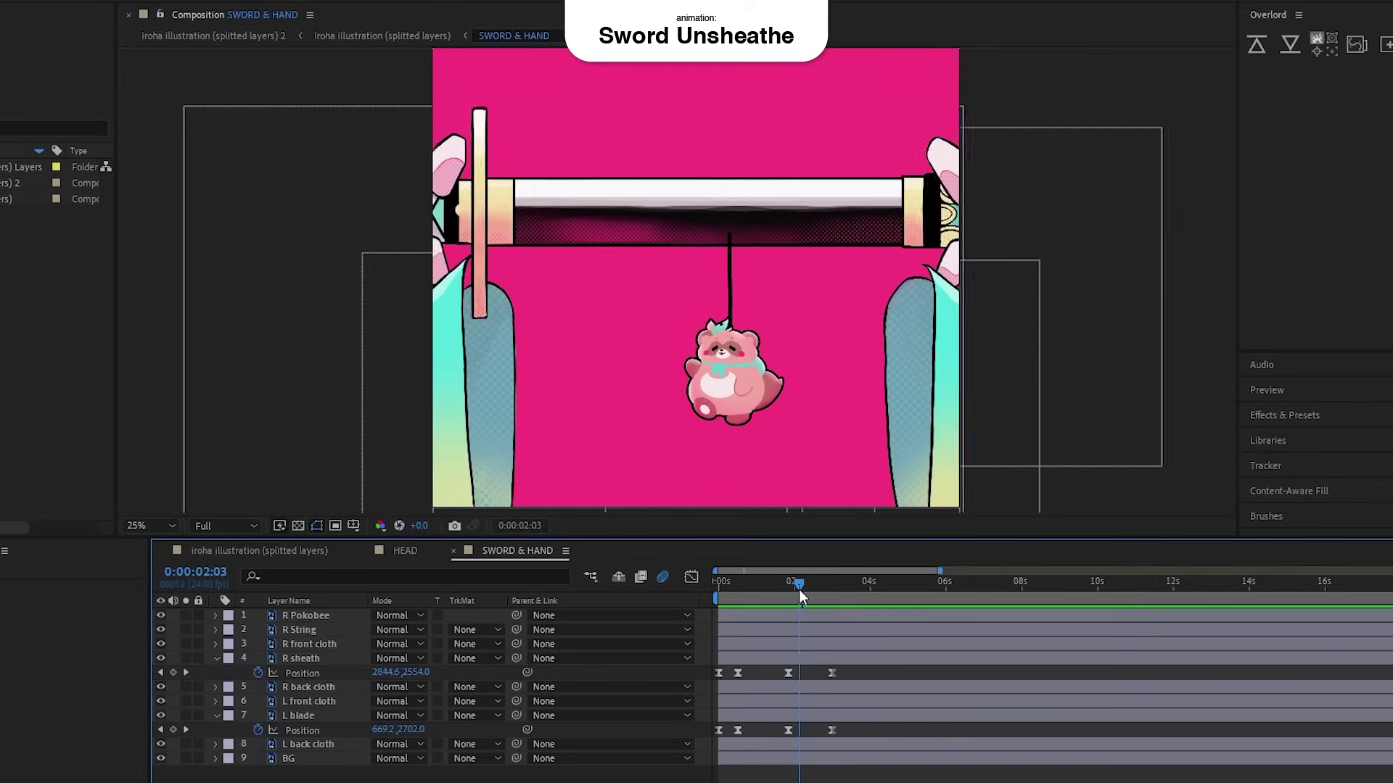
# Step: Parent the L back cloth and L front cloth layers to the L blade and check they follow
pyautogui.moveTo(799, 589); pyautogui.dragTo(718, 592)
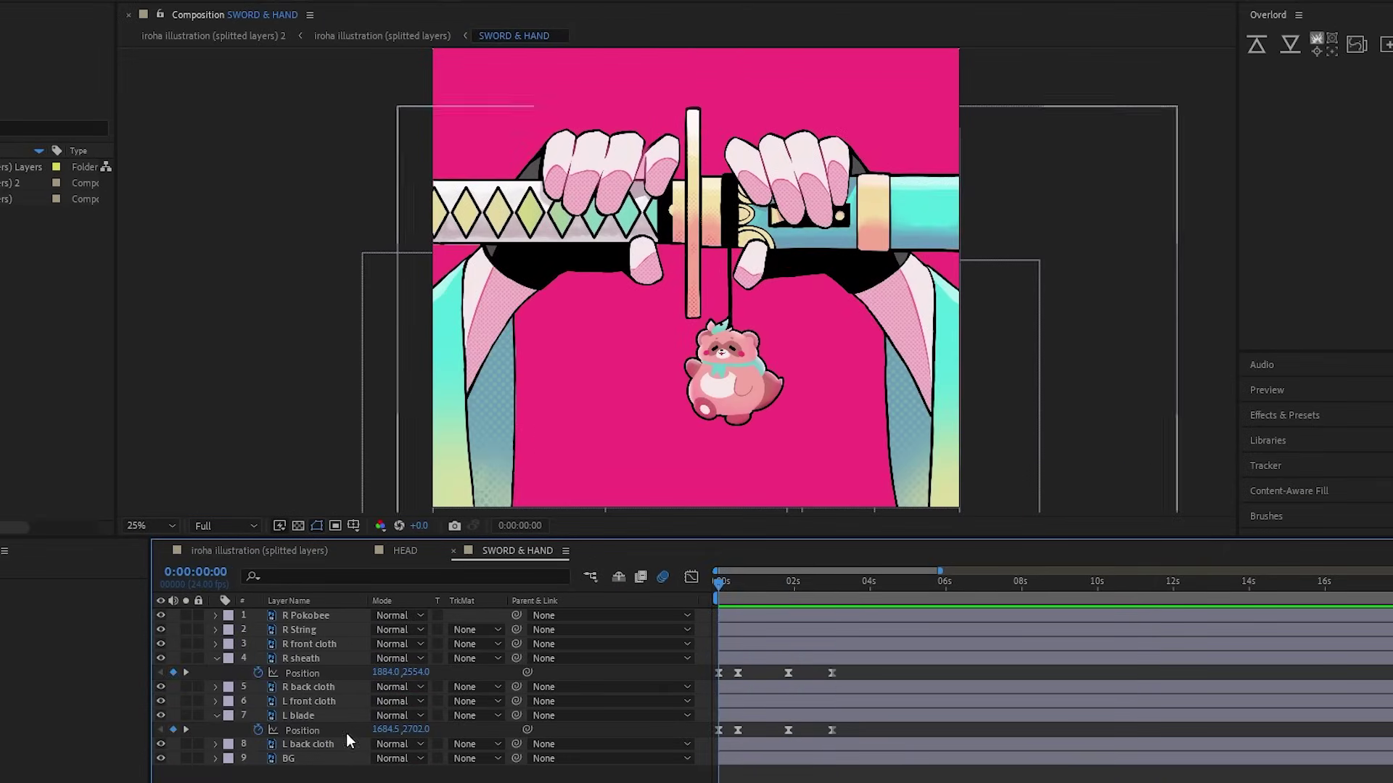
pyautogui.click(346, 744)
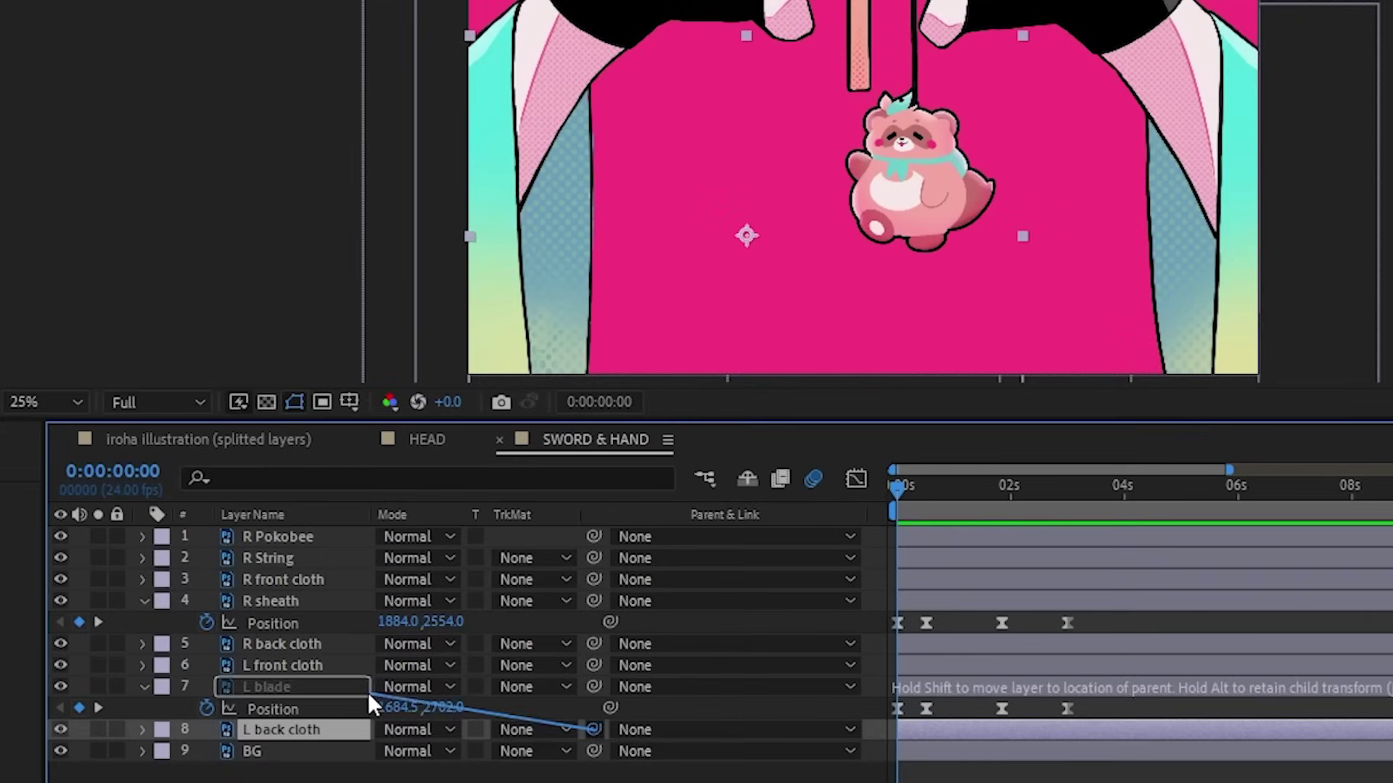
pyautogui.moveTo(368, 692); pyautogui.dragTo(343, 690)
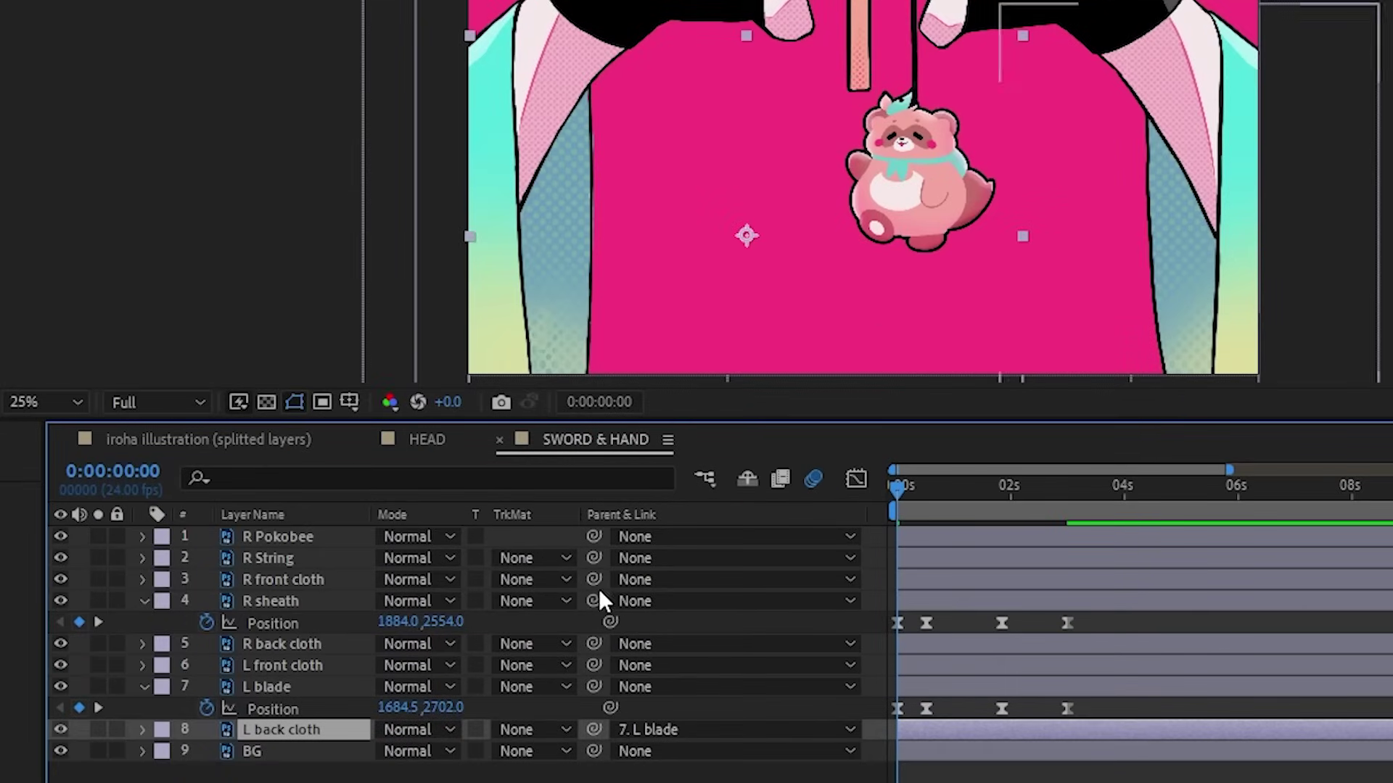
pyautogui.moveTo(523, 668); pyautogui.dragTo(524, 682)
pyautogui.moveTo(922, 491); pyautogui.dragTo(934, 493)
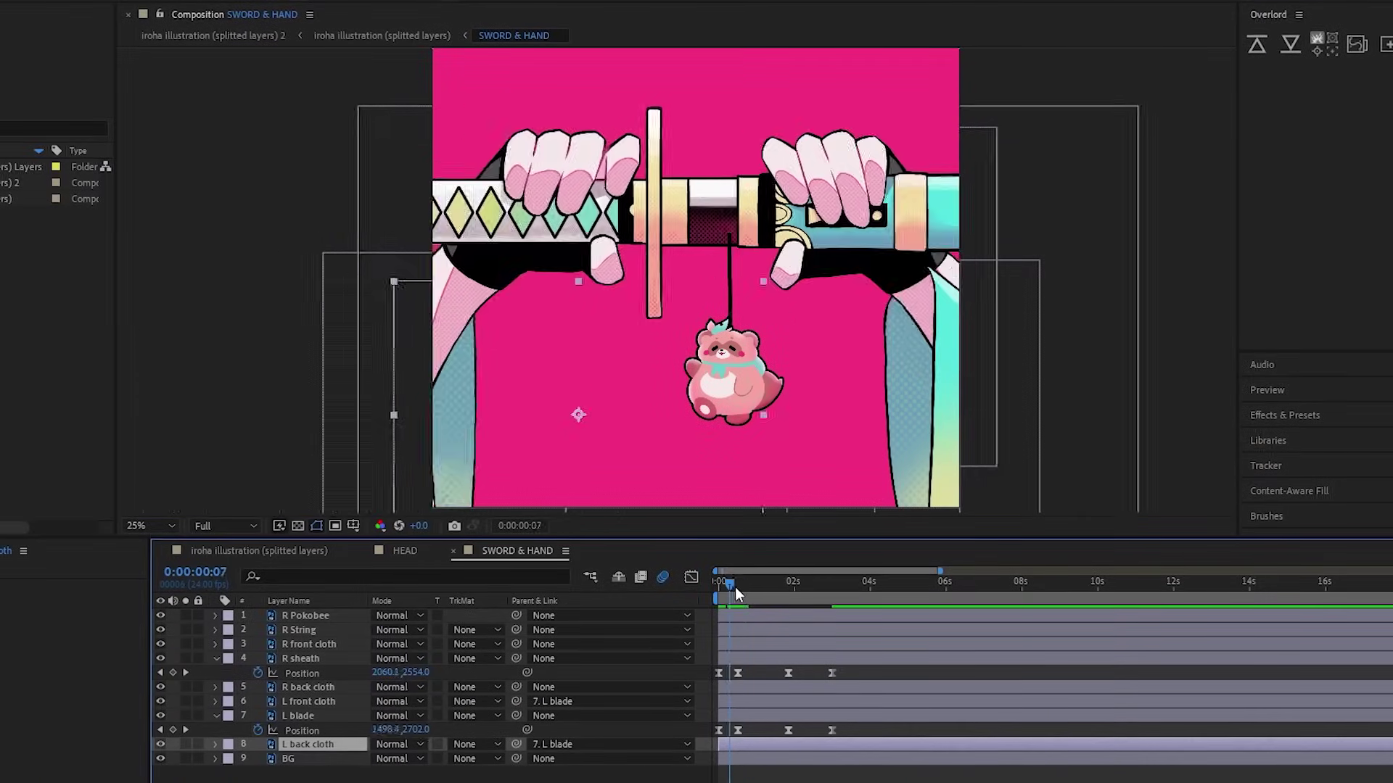
pyautogui.moveTo(743, 590); pyautogui.dragTo(718, 593)
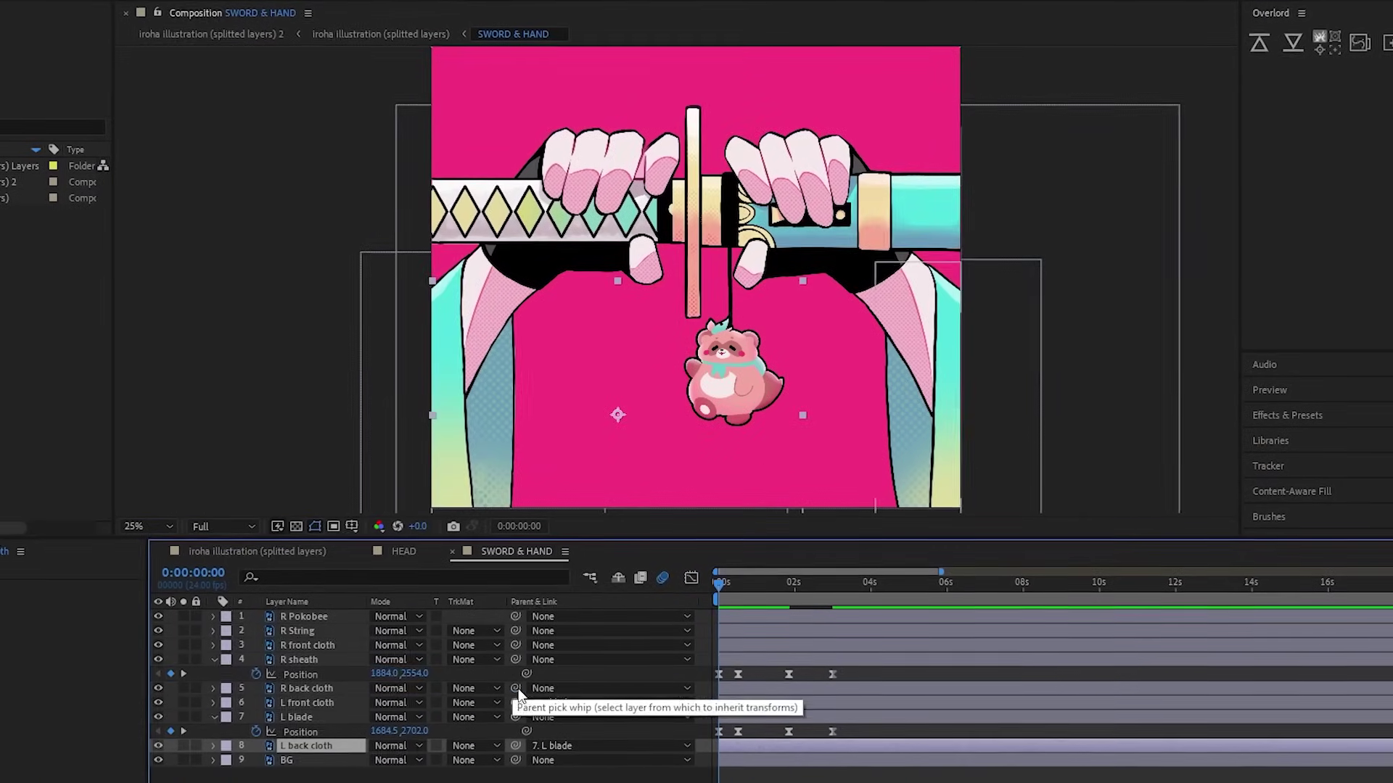
# Step: Parent R back cloth and R String to 4. R sheath and preview the draw from 0:00:00:00
pyautogui.moveTo(515, 688); pyautogui.dragTo(342, 659)
pyautogui.moveTo(515, 645); pyautogui.dragTo(341, 661)
pyautogui.moveTo(515, 618); pyautogui.dragTo(392, 637)
pyautogui.press('space')
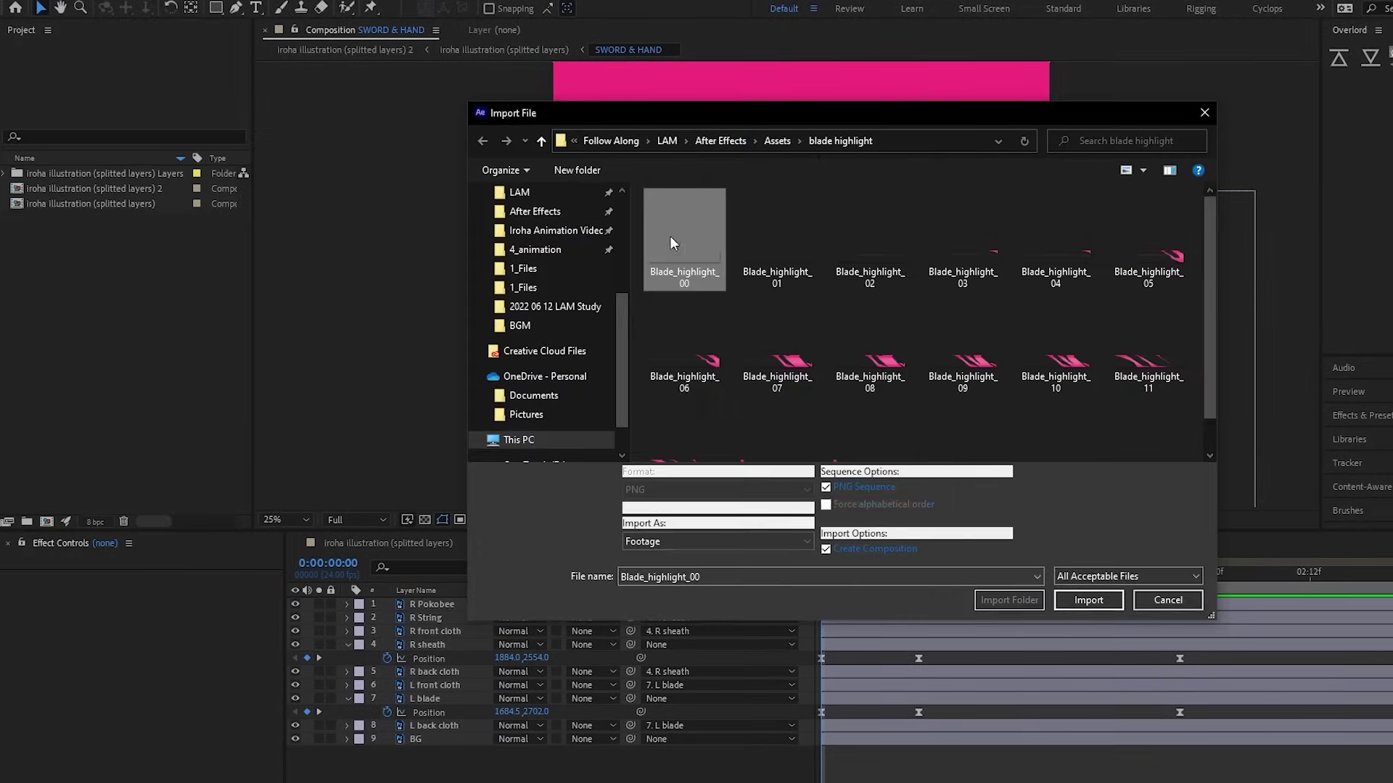
# Step: Import the 17-frame Blade_highlight PNG sequence, start it at frame 10, and lower its Position onto the blade
pyautogui.keyDown('shift'); pyautogui.click(1032, 415); pyautogui.keyUp('shift')
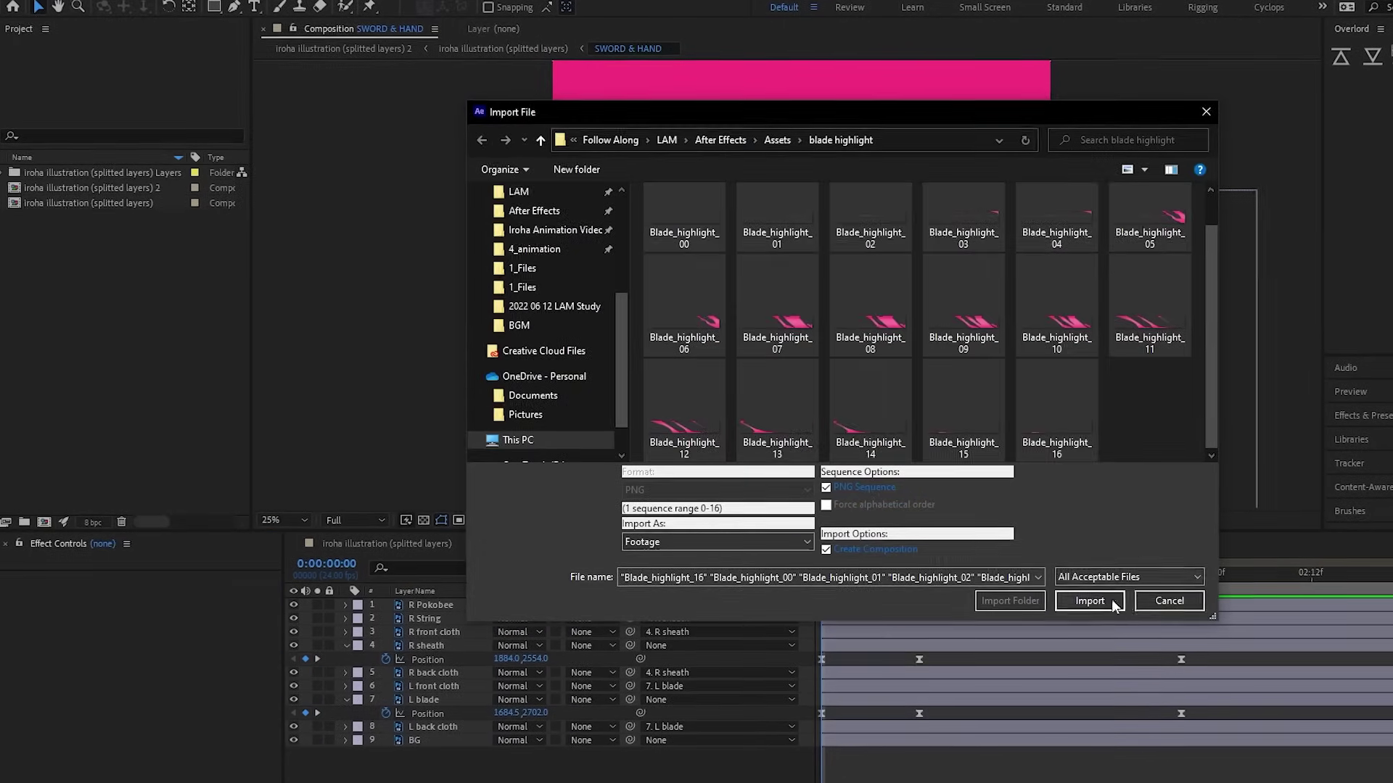
pyautogui.click(1115, 606)
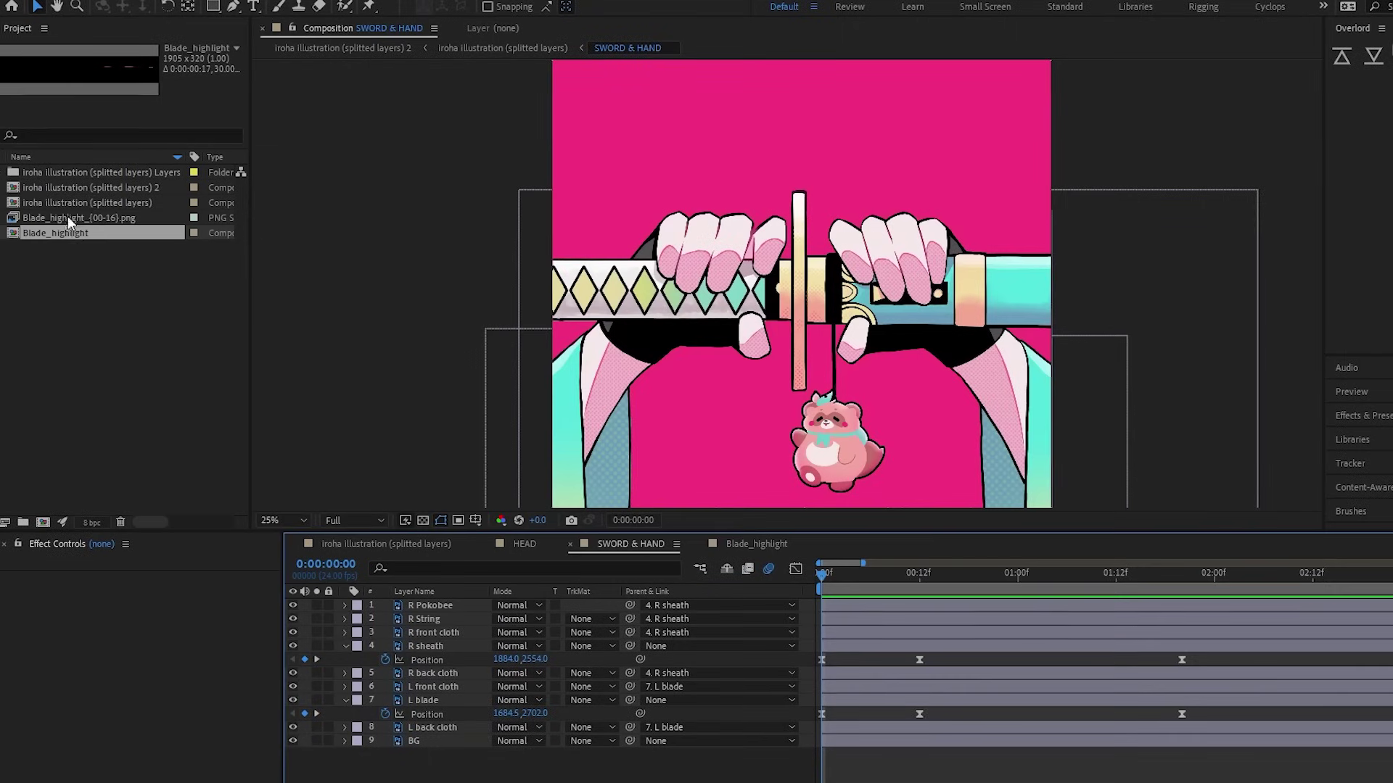
pyautogui.moveTo(79, 217); pyautogui.dragTo(860, 575)
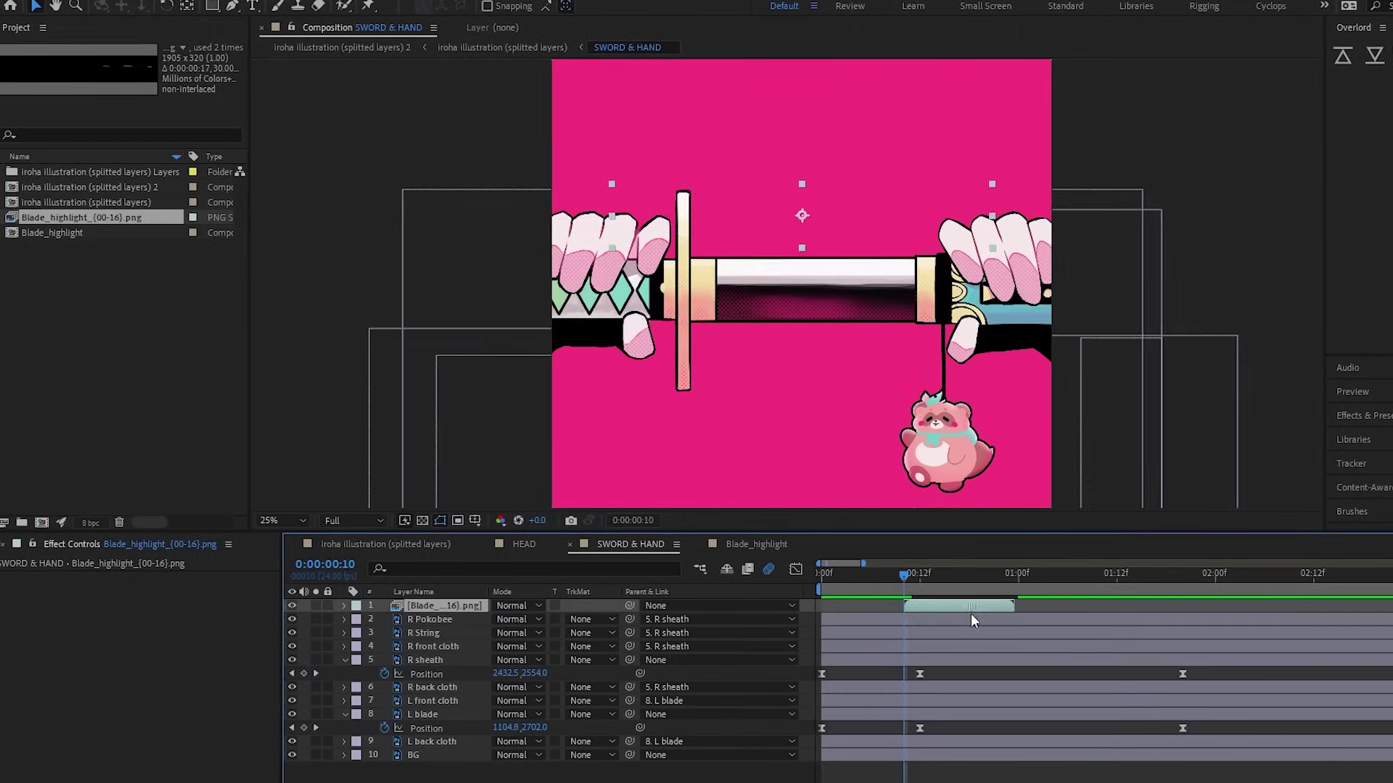
pyautogui.click(962, 575)
pyautogui.press('p')
pyautogui.moveTo(536, 619); pyautogui.dragTo(784, 662)
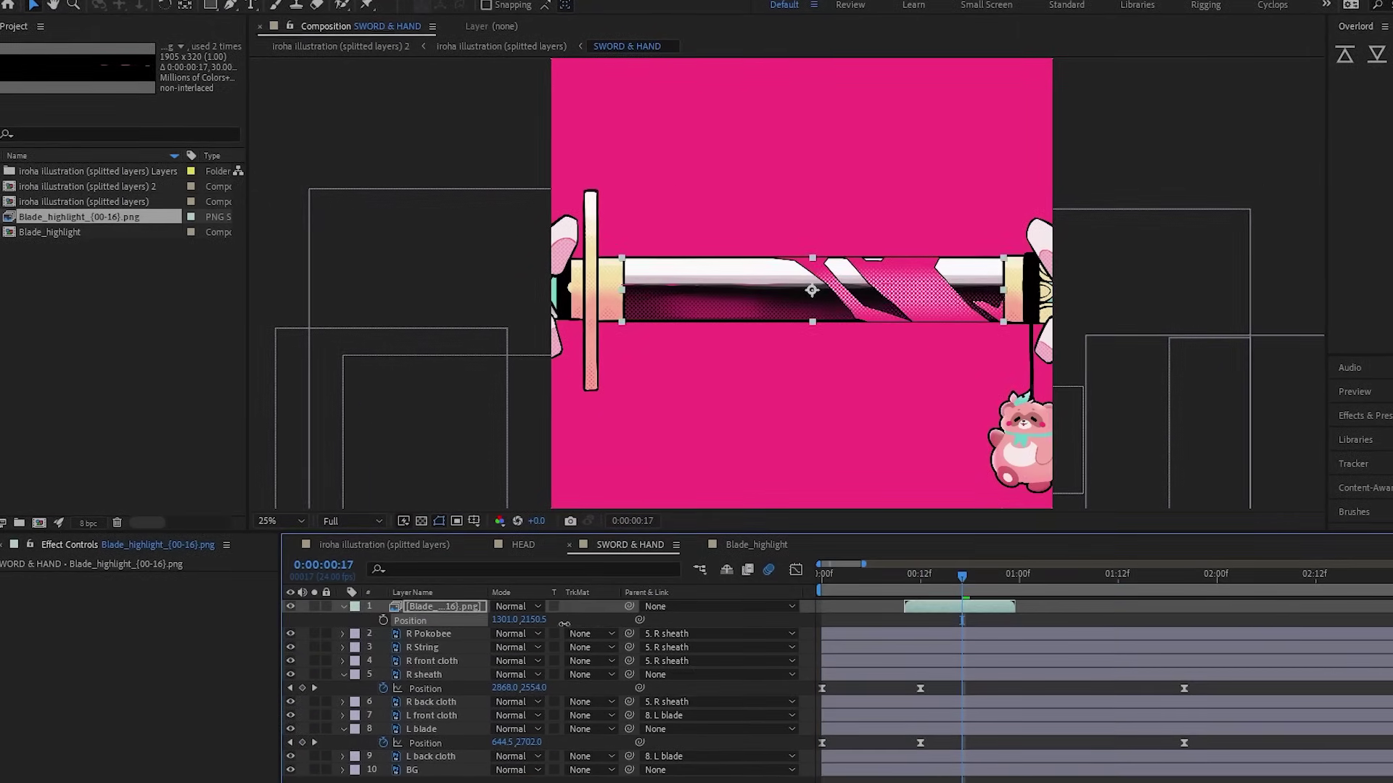
pyautogui.press('space')
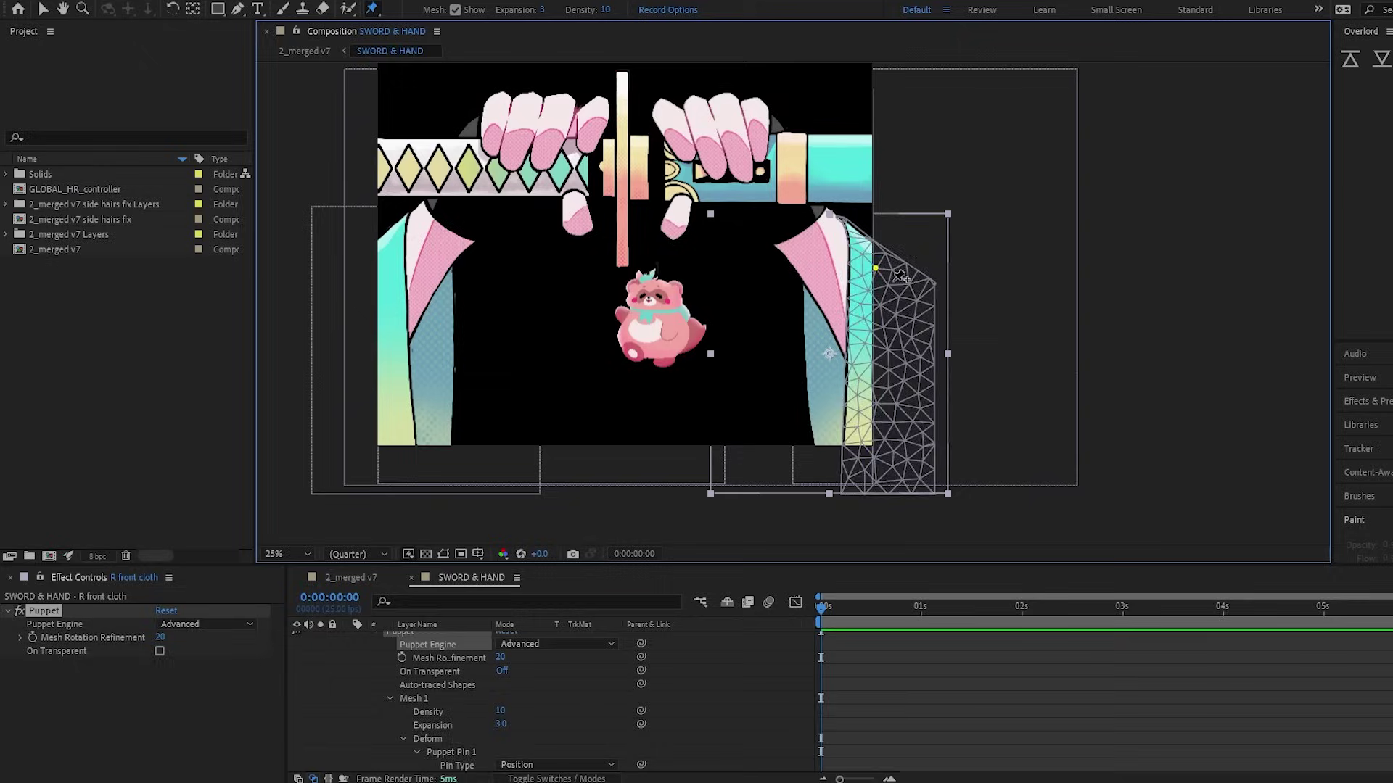
# Step: Add puppet pins to the R front cloth and R back cloth layers
pyautogui.click(888, 347)
pyautogui.click(849, 399)
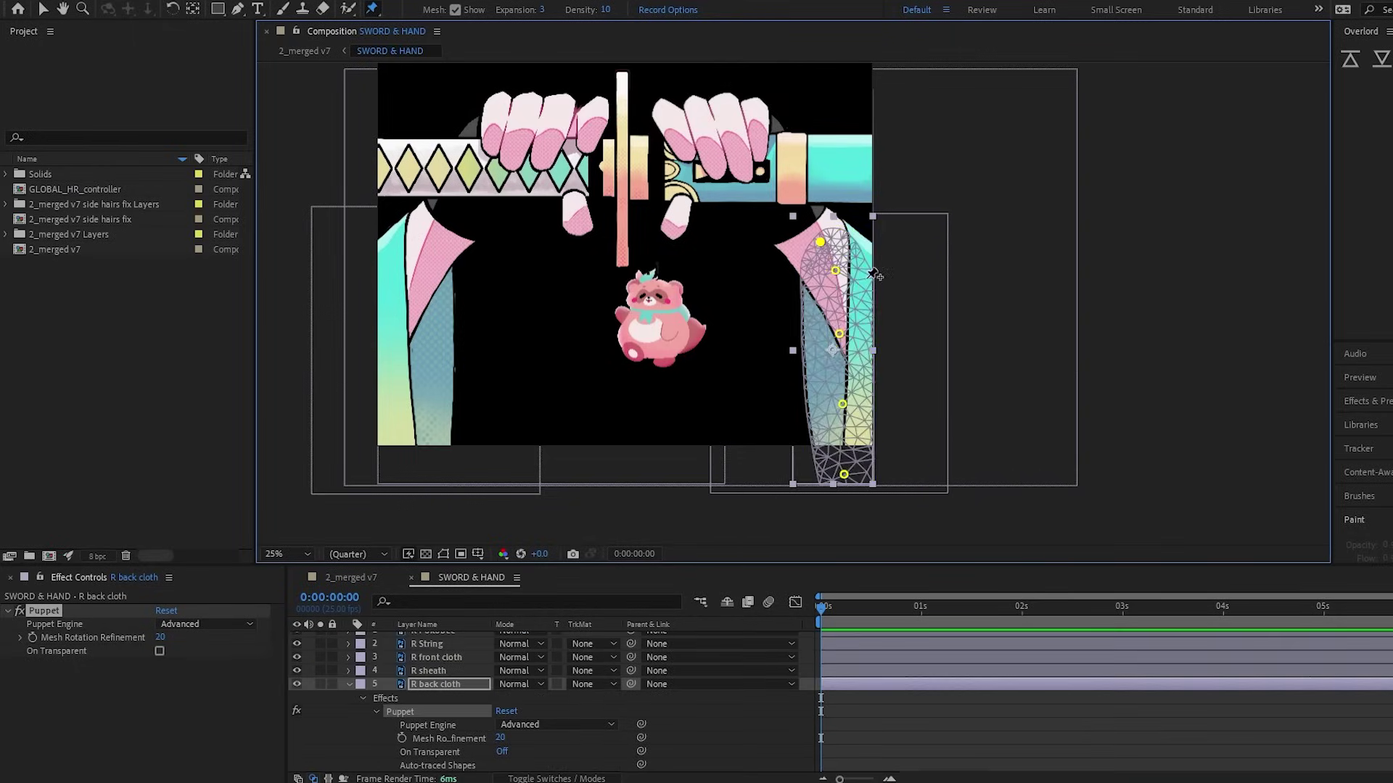
pyautogui.press('v')
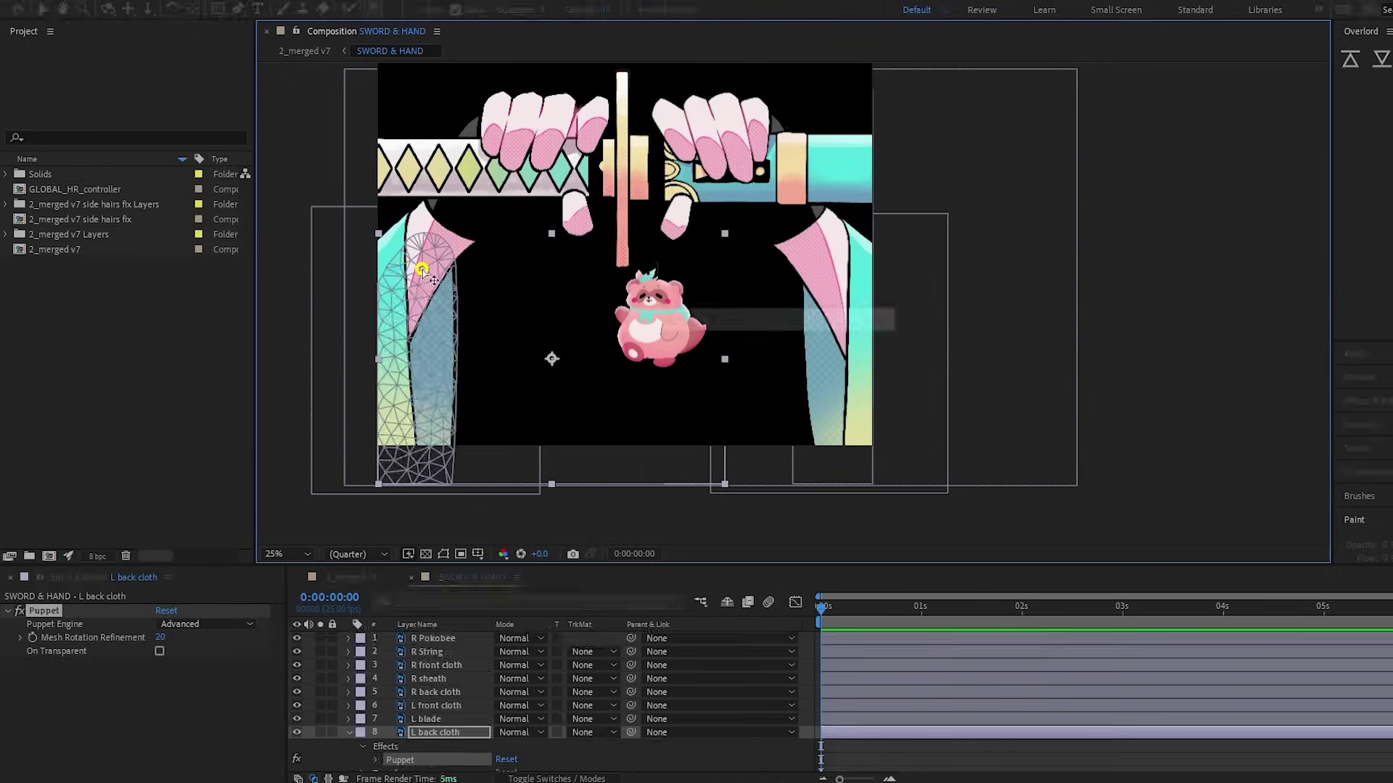
# Step: Run the AFPHairRig script on the pinned cloth layers, creating a MASTER_HR_controller layer
pyautogui.rightClick(412, 423)
pyautogui.click(411, 419)
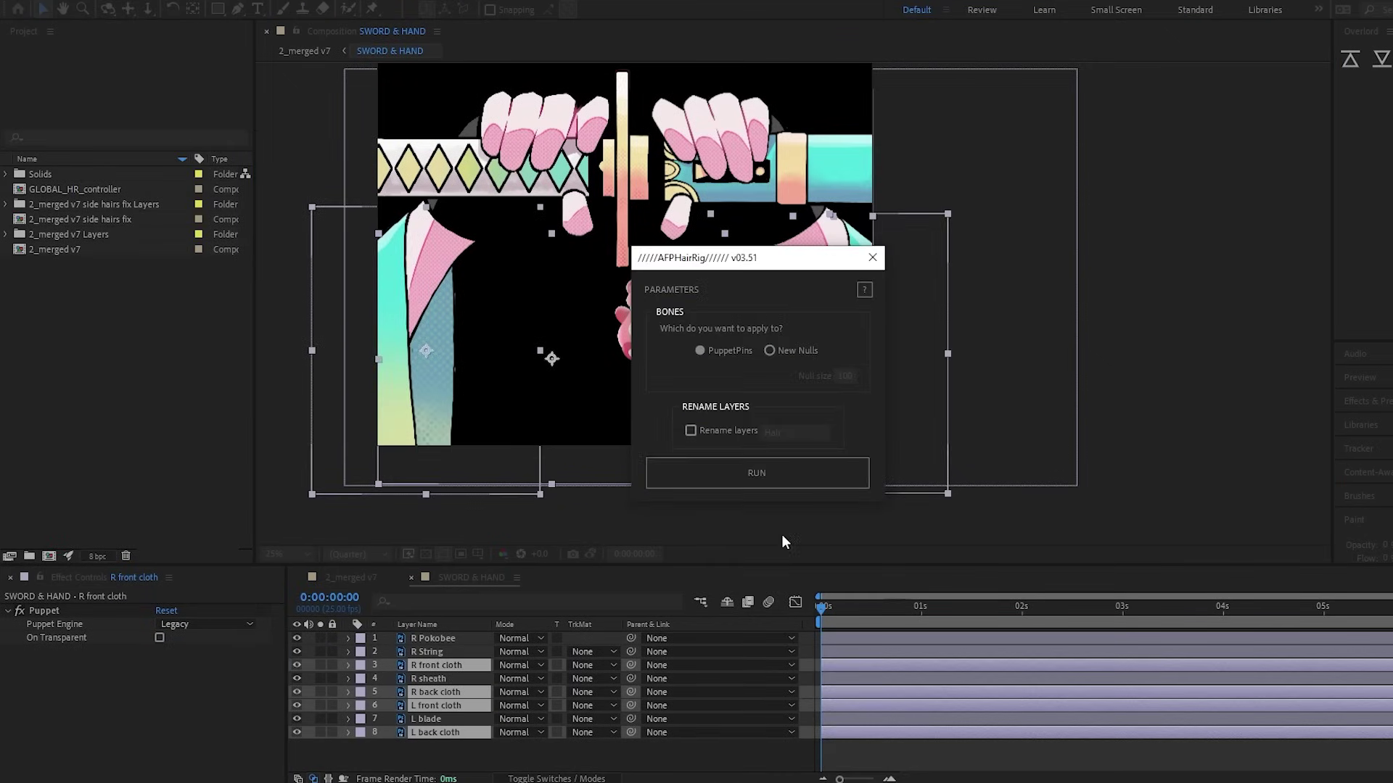
pyautogui.click(757, 475)
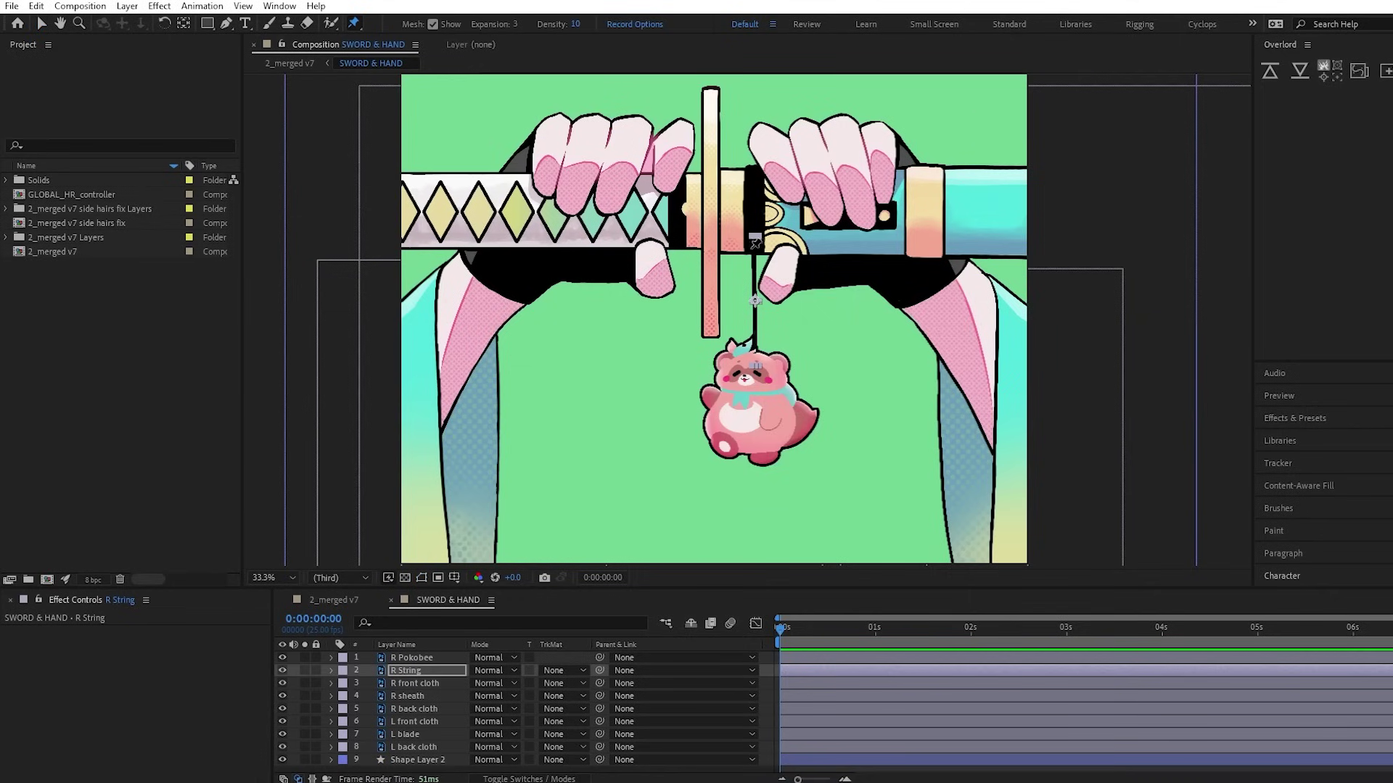
# Step: Puppet-pin R String and run AFPHairRig_03_51 with New Nulls to generate its bone nulls
pyautogui.click(756, 245)
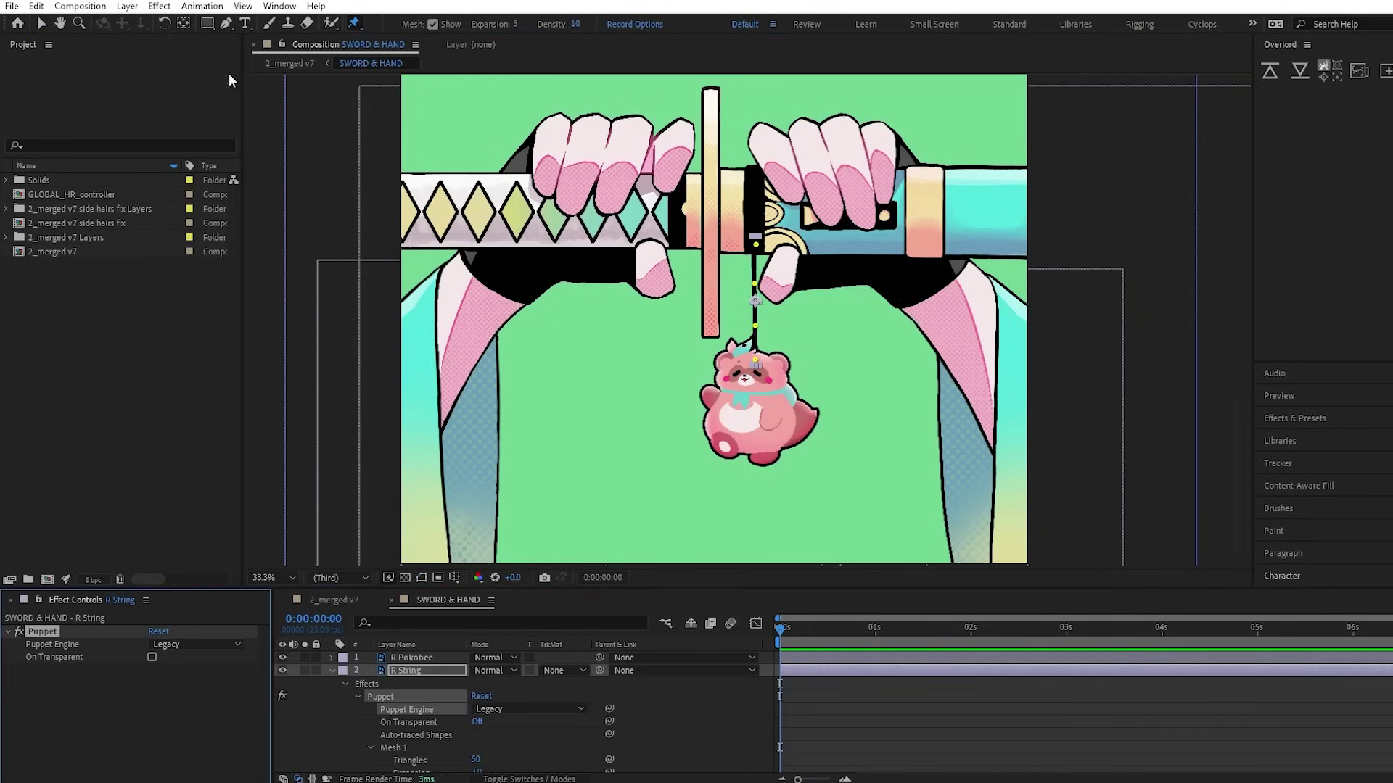
pyautogui.click(12, 6)
pyautogui.moveTo(101, 408)
pyautogui.click(290, 410)
pyautogui.click(218, 144)
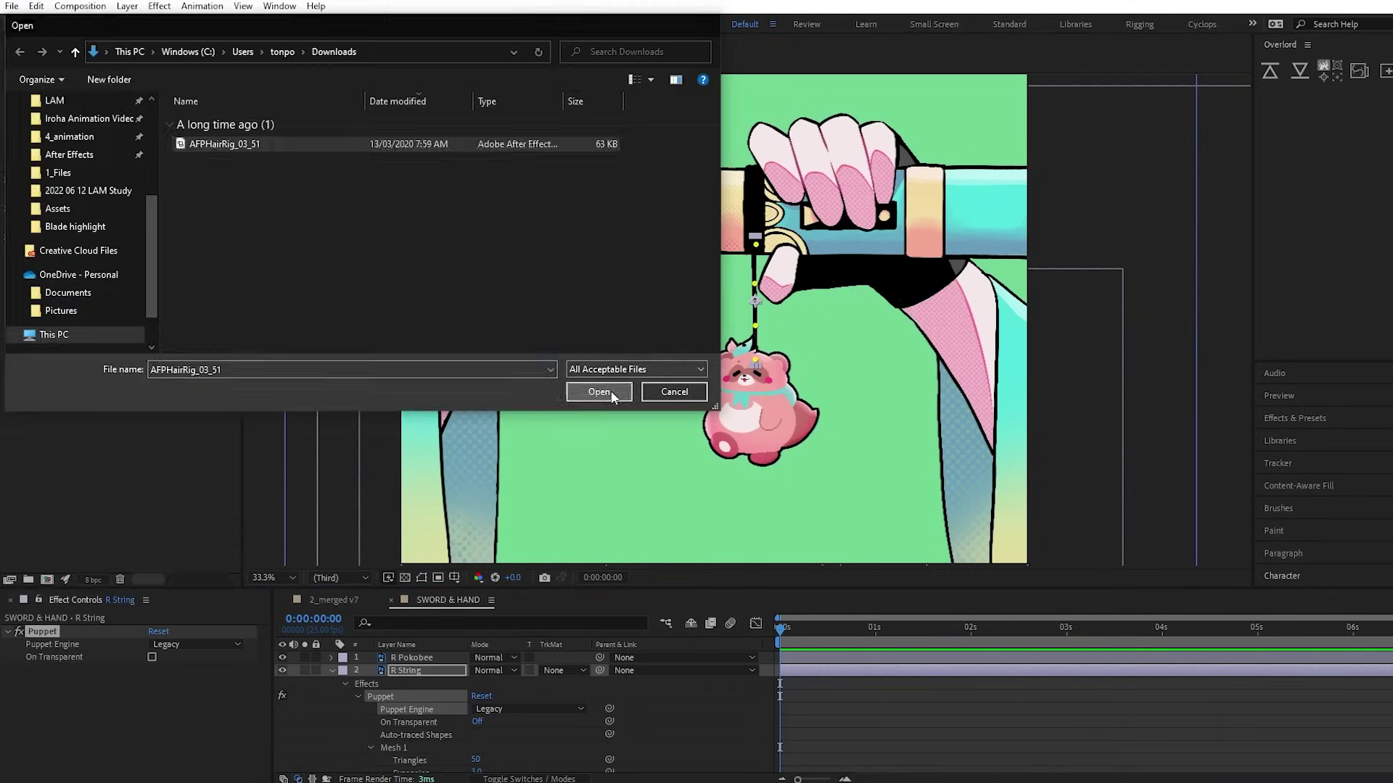
pyautogui.click(599, 392)
pyautogui.click(731, 368)
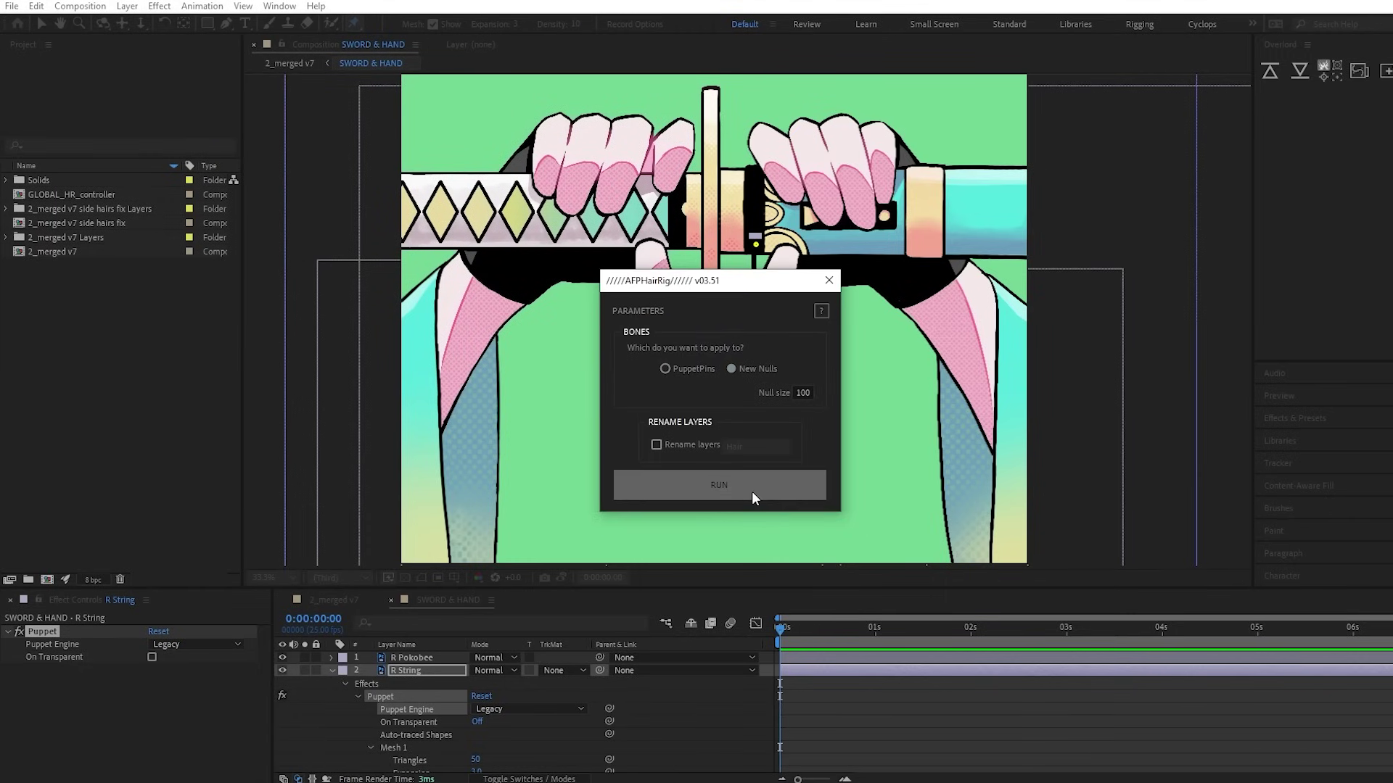
pyautogui.click(753, 492)
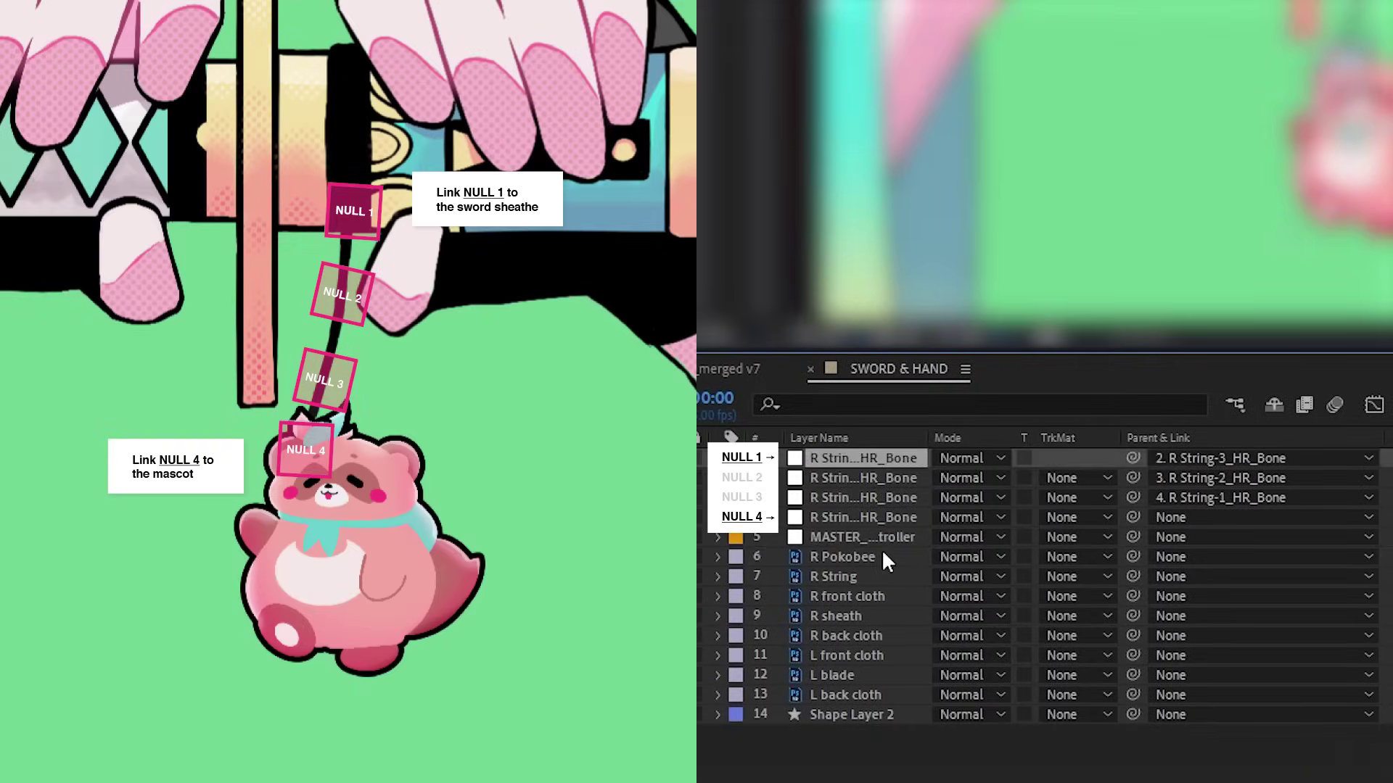
# Step: Parent R Pokobee to the last string bone and the top bone to R sheath
pyautogui.moveTo(1130, 557); pyautogui.dragTo(880, 468)
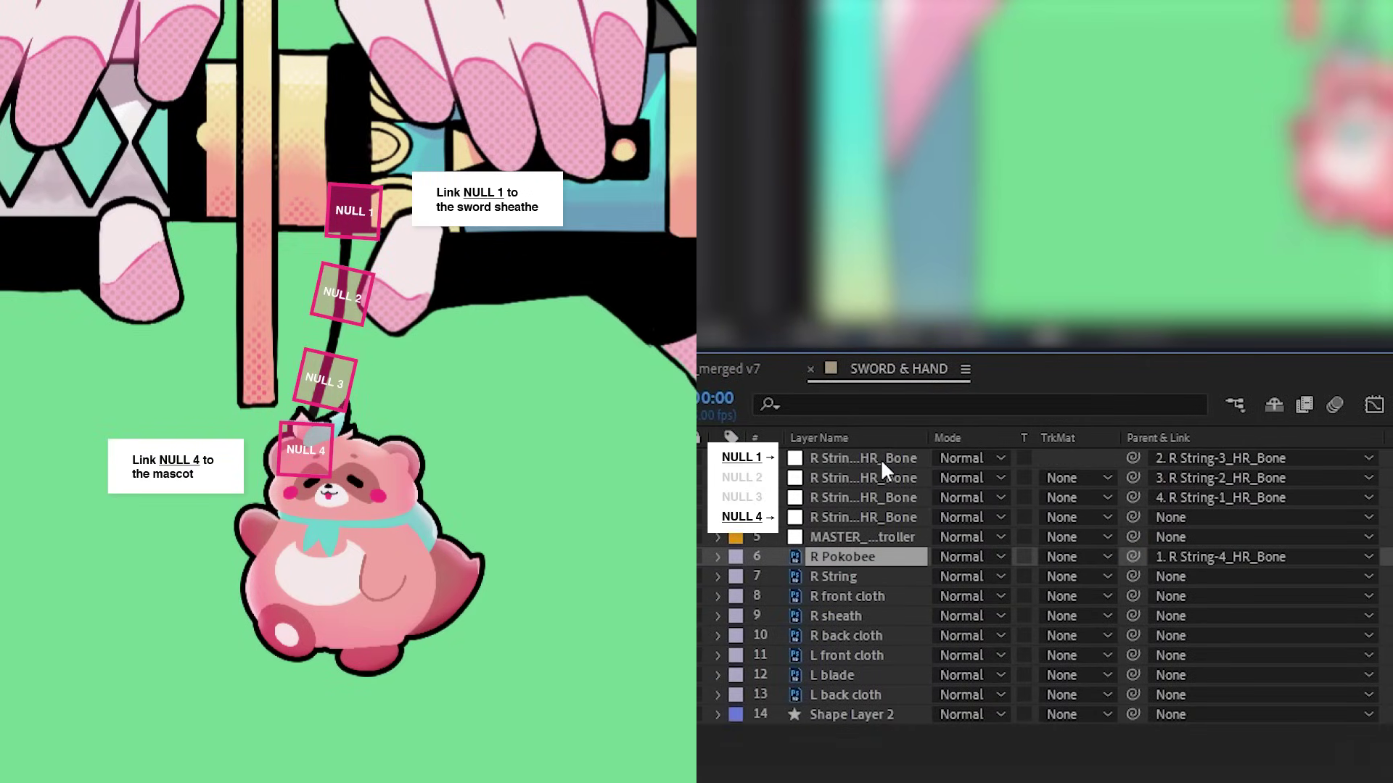
pyautogui.click(893, 517)
pyautogui.moveTo(1130, 518); pyautogui.dragTo(854, 614)
pyautogui.click(840, 614)
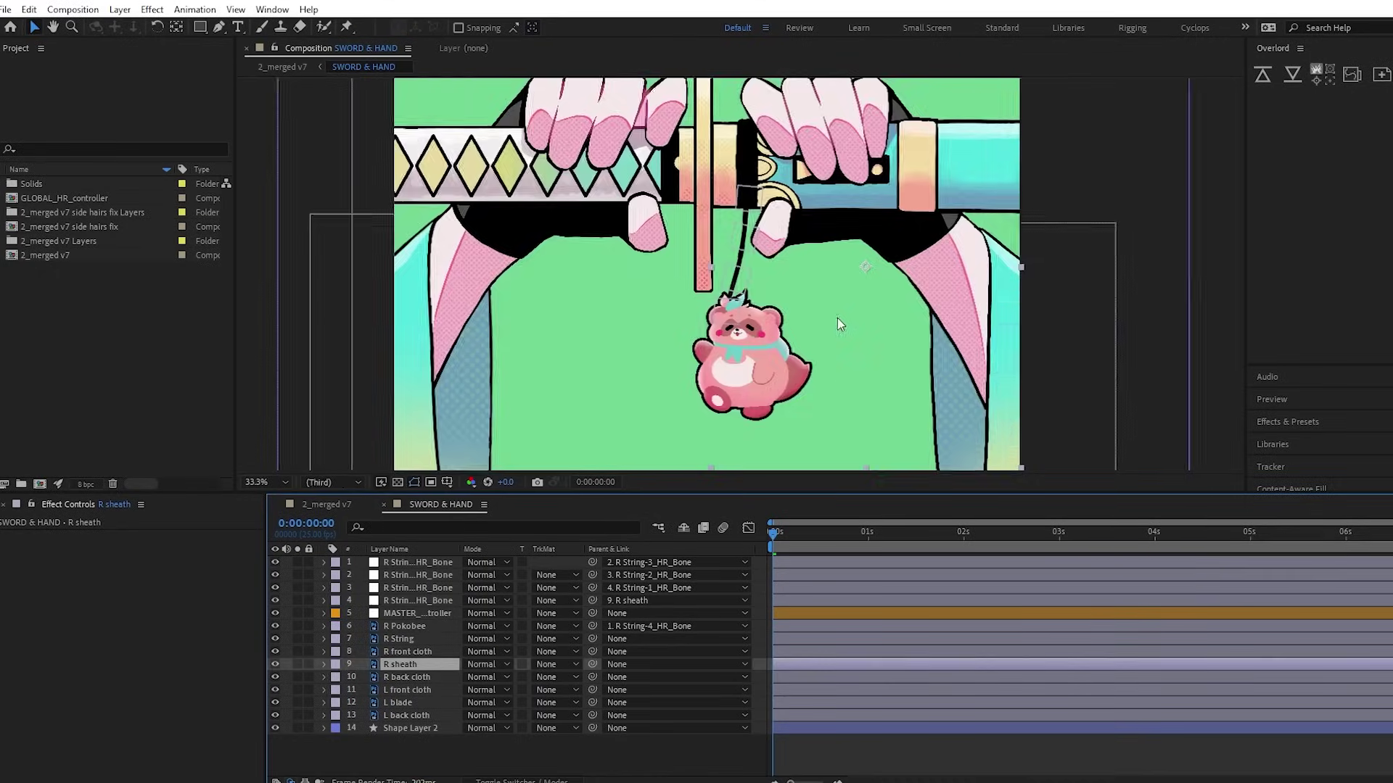
pyautogui.scroll(-1, 836, 323)
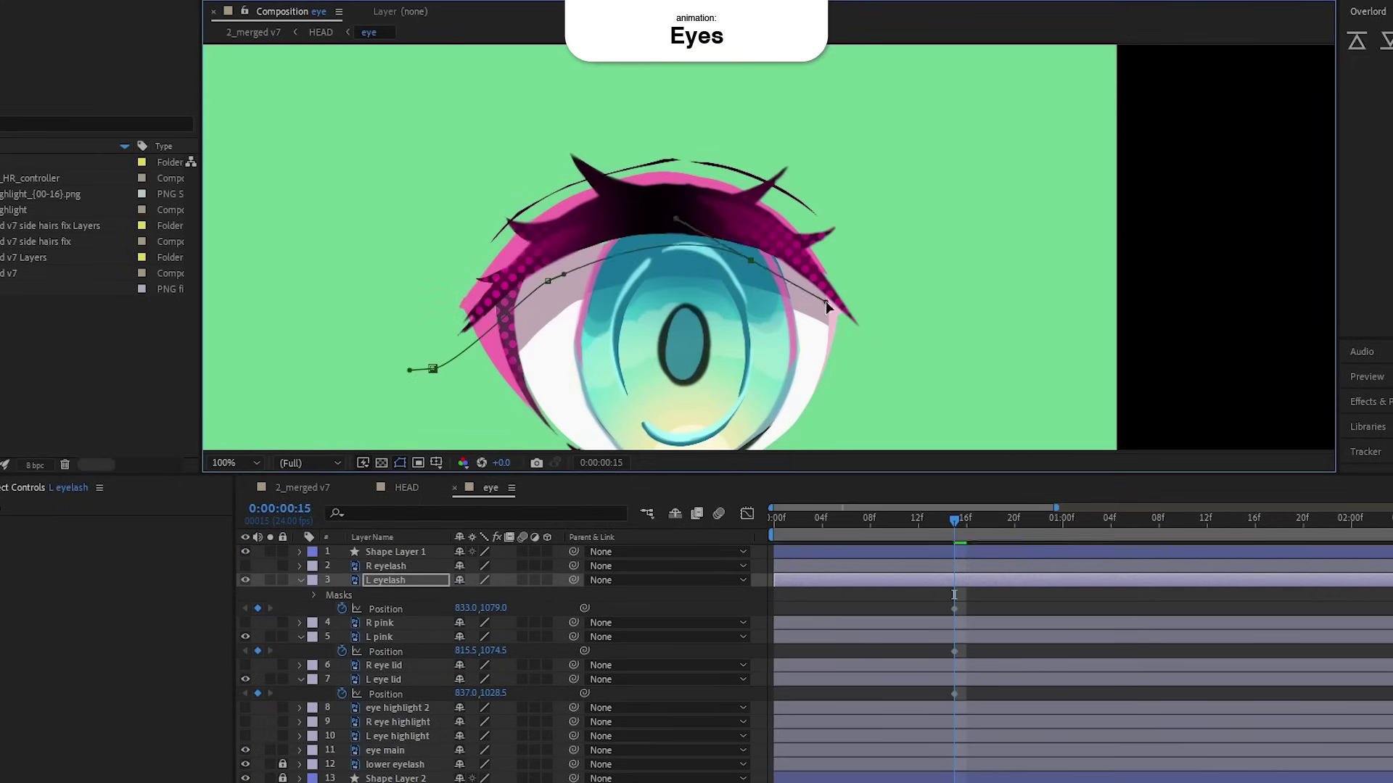
# Step: Reshape the left side of the L eyelash mask and compare frame 16 with the one-second pose
pyautogui.moveTo(458, 233); pyautogui.dragTo(447, 382)
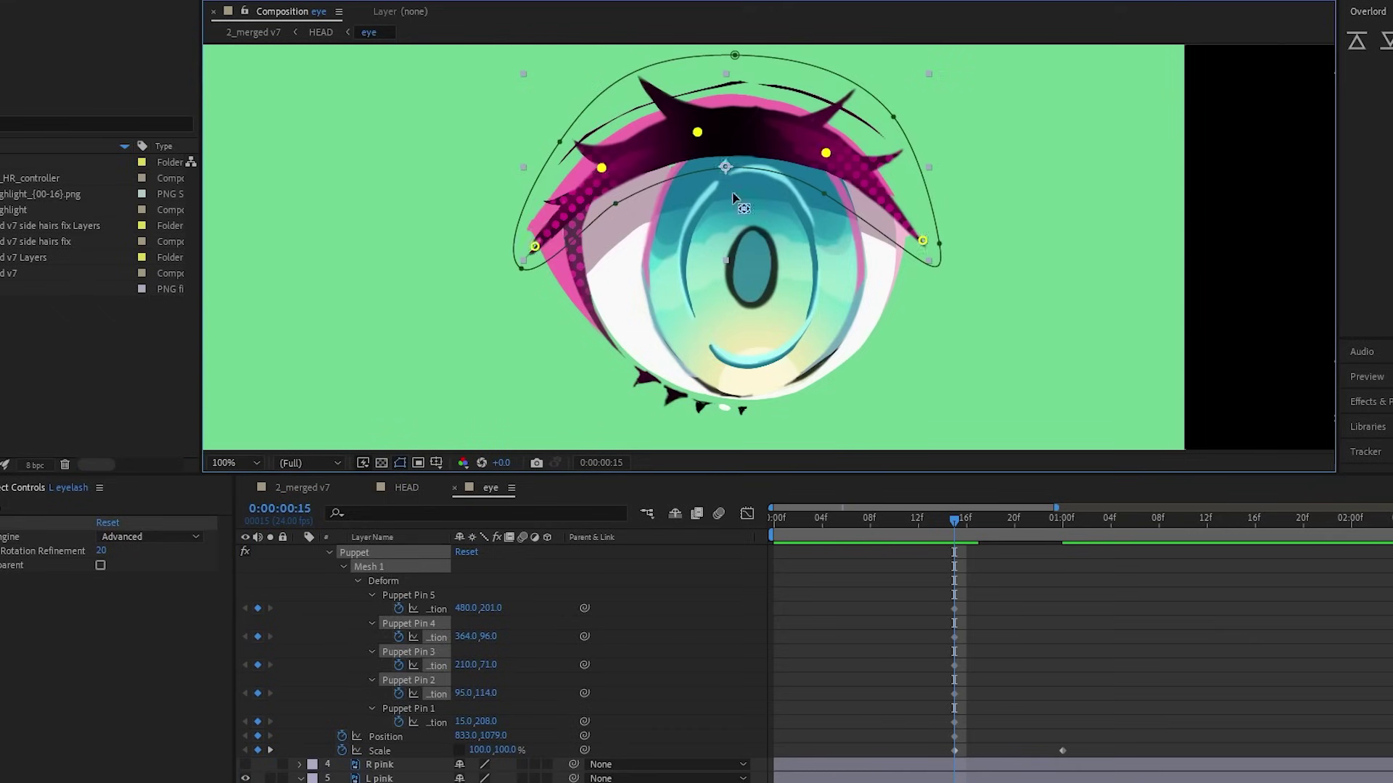
pyautogui.click(977, 518)
pyautogui.click(1062, 518)
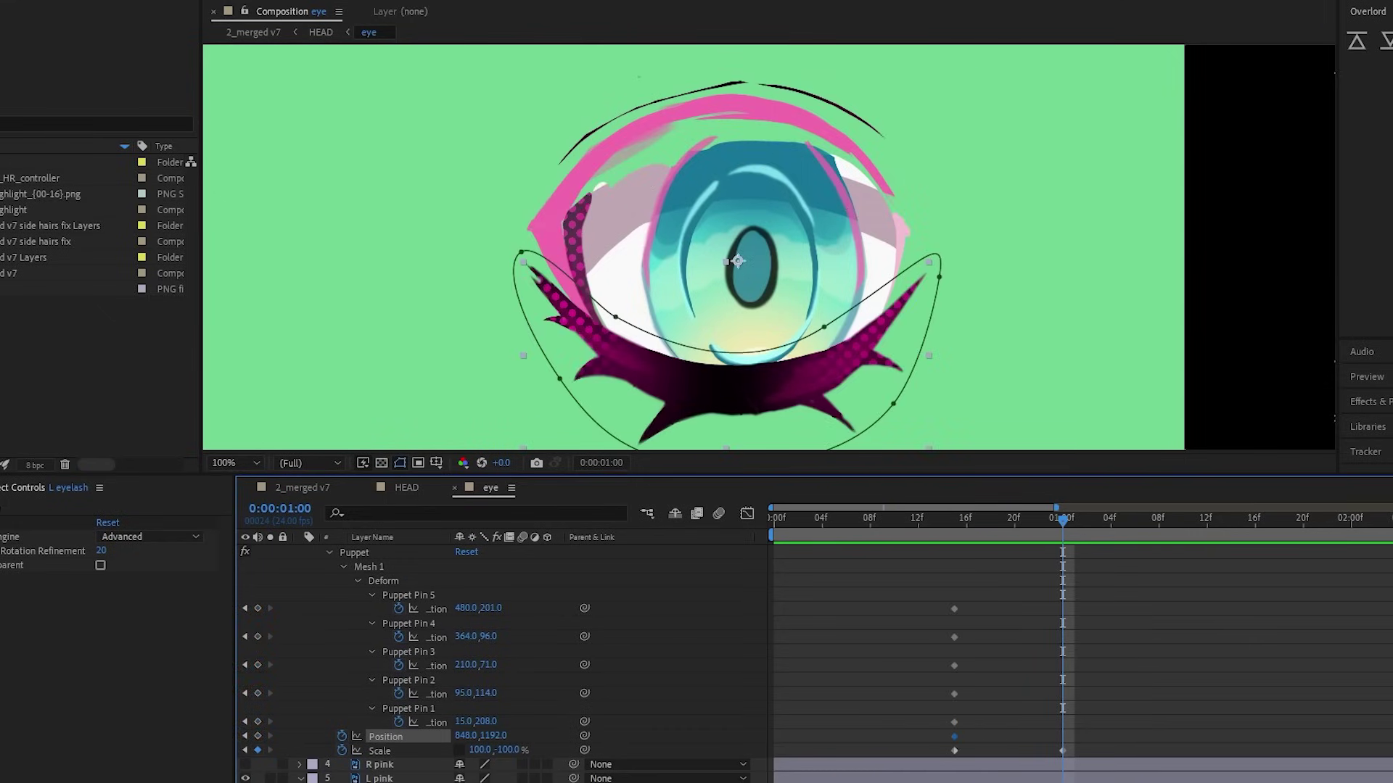
# Step: Raise the three middle puppet pins to curve the closed eyelash, then scrub through the blink
pyautogui.click(602, 319)
pyautogui.keyDown('shift'); pyautogui.click(697, 352); pyautogui.keyUp('shift')
pyautogui.keyDown('shift'); pyautogui.click(826, 331); pyautogui.keyUp('shift')
pyautogui.moveTo(818, 342); pyautogui.dragTo(805, 287)
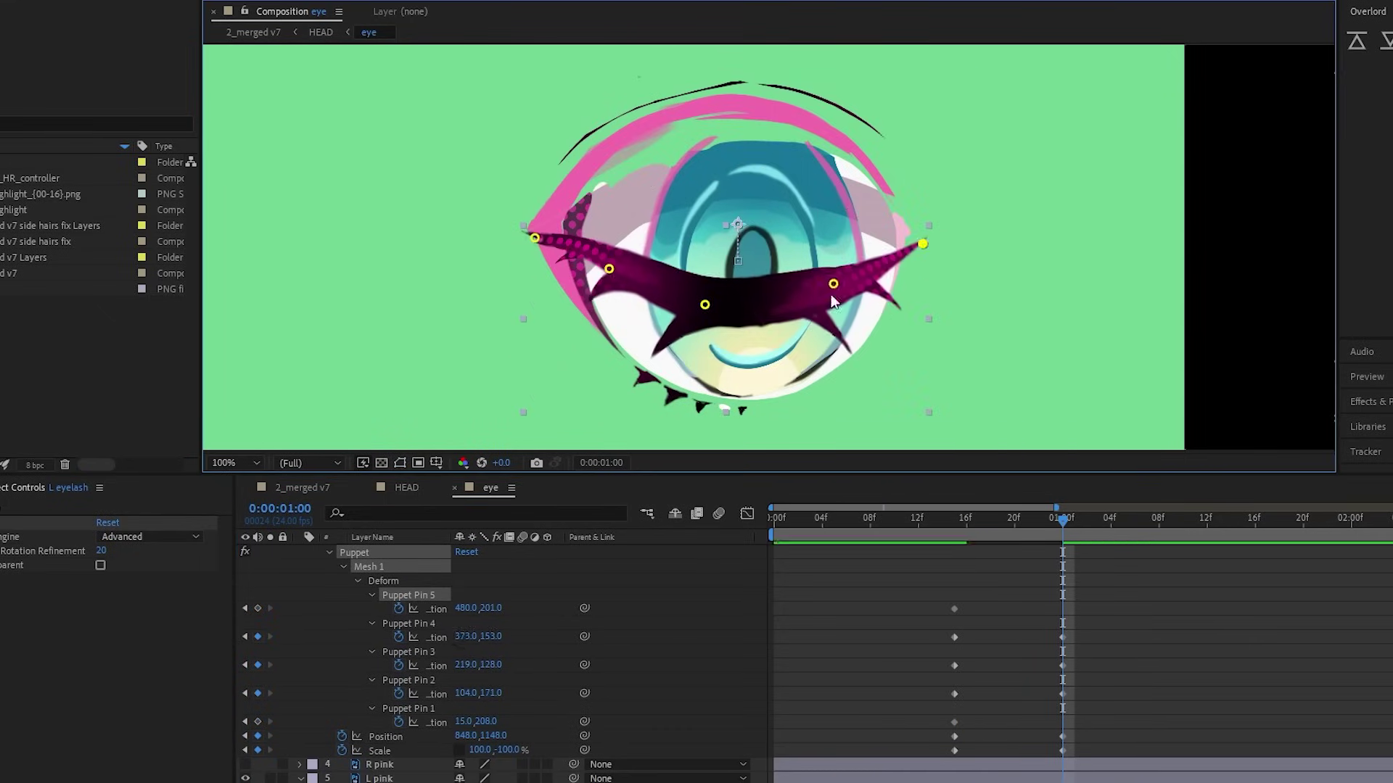
pyautogui.click(824, 518)
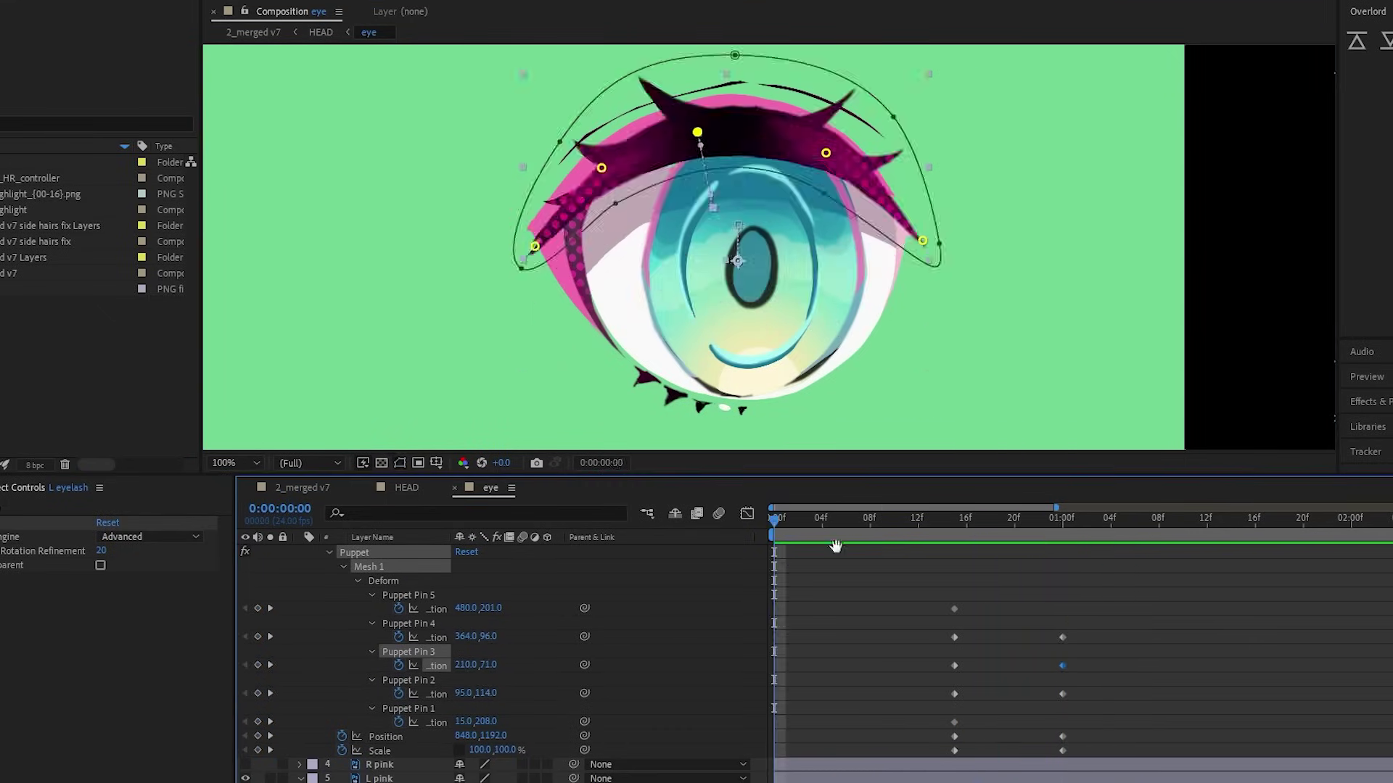
pyautogui.press(',')
pyautogui.press(',')
pyautogui.press(',')
pyautogui.press(',')
pyautogui.moveTo(895, 520); pyautogui.dragTo(1051, 560)
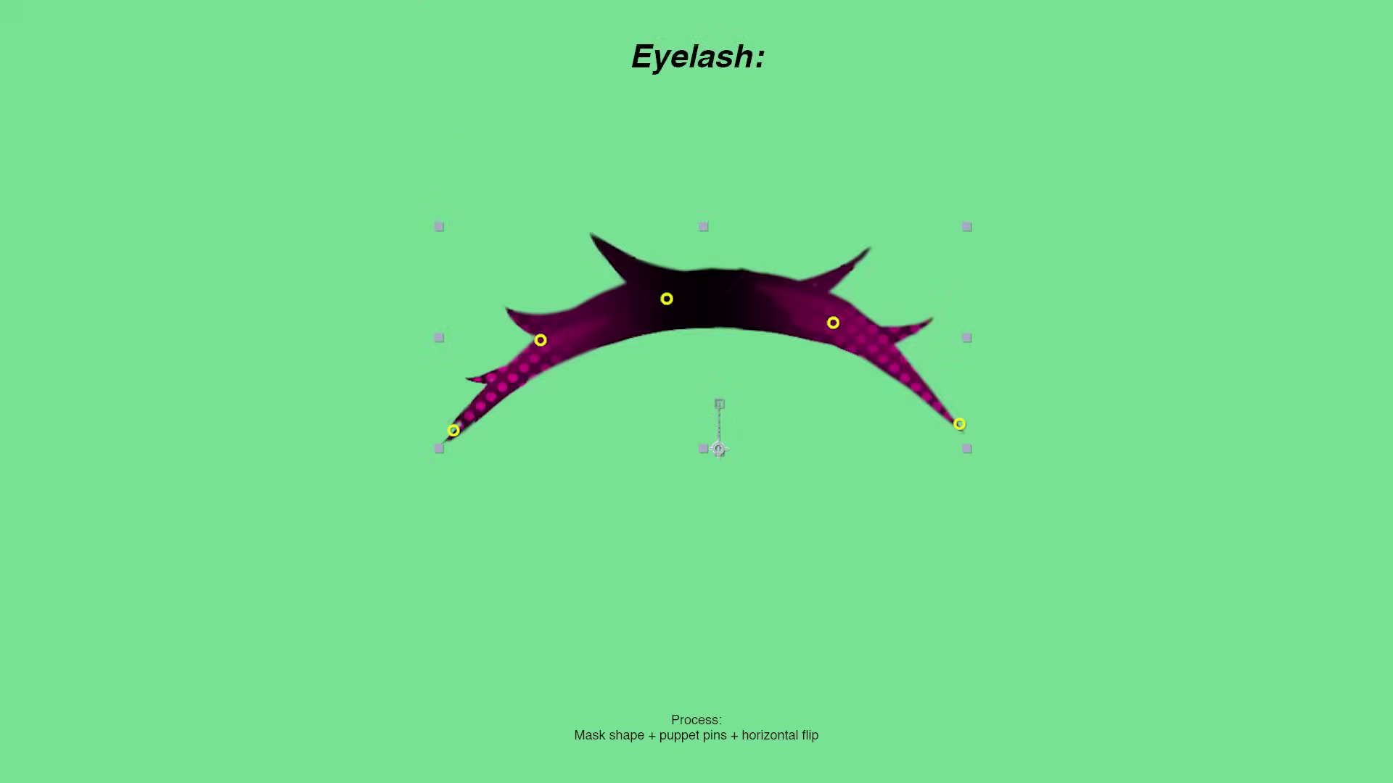